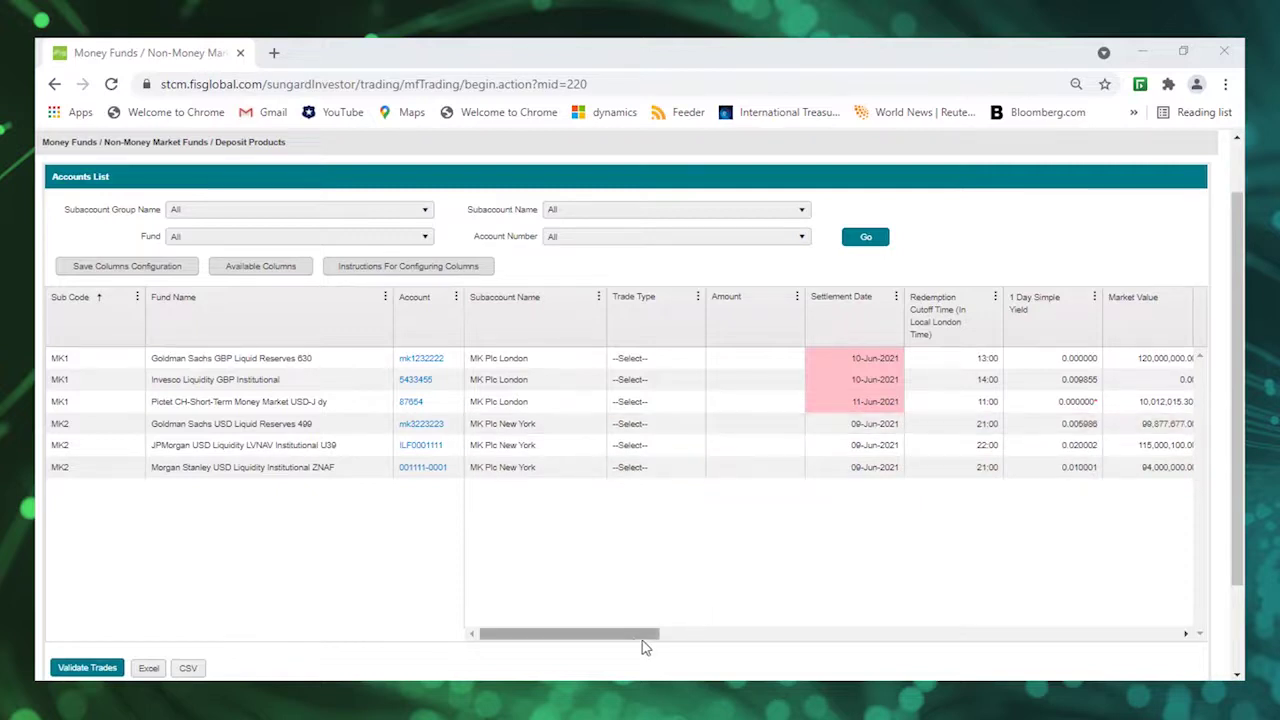
# Step: Review the yield, market value, buying power and liquidity columns in the accounts list
pyautogui.moveTo(635, 635); pyautogui.dragTo(722, 636)
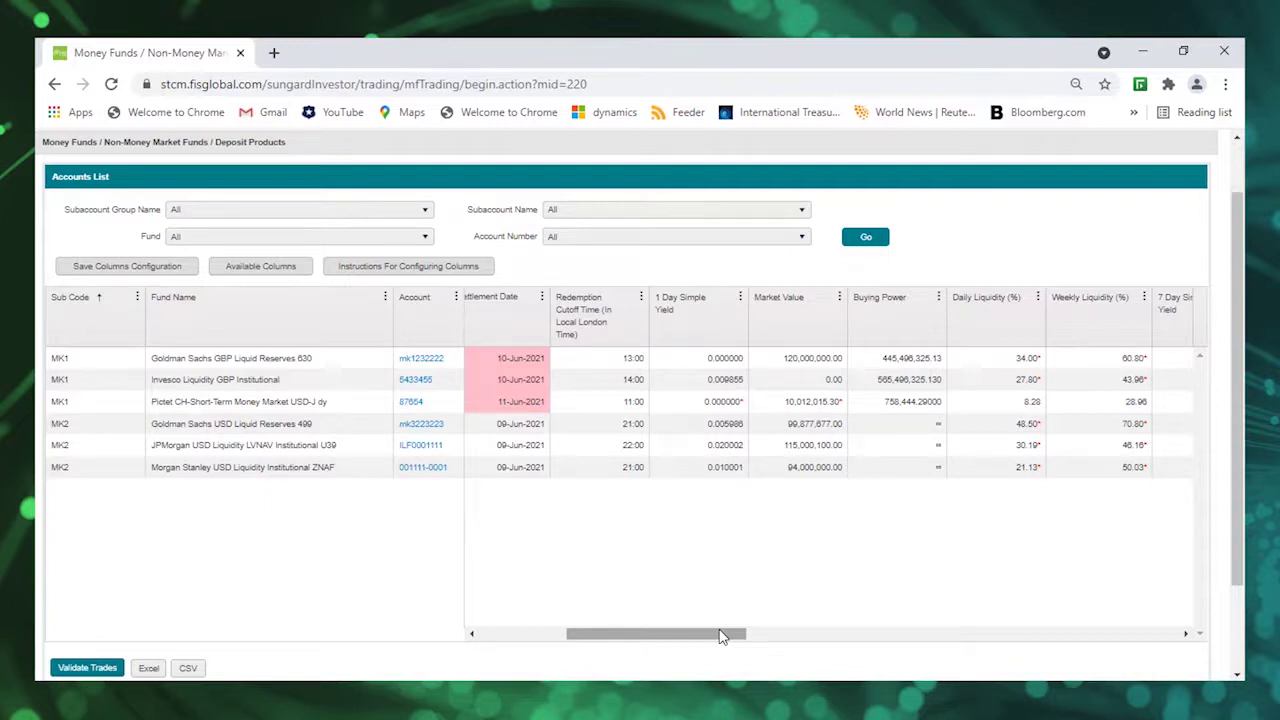
pyautogui.moveTo(722, 636); pyautogui.dragTo(750, 652)
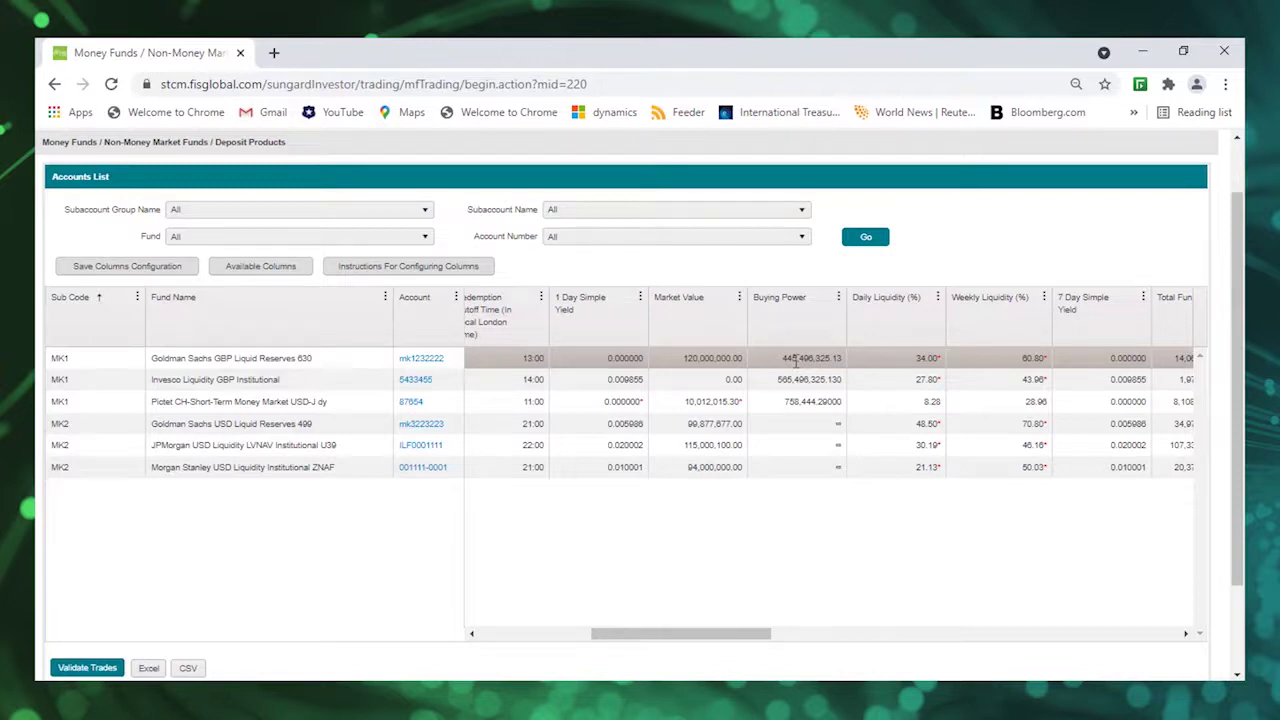
pyautogui.moveTo(766, 640); pyautogui.dragTo(640, 636)
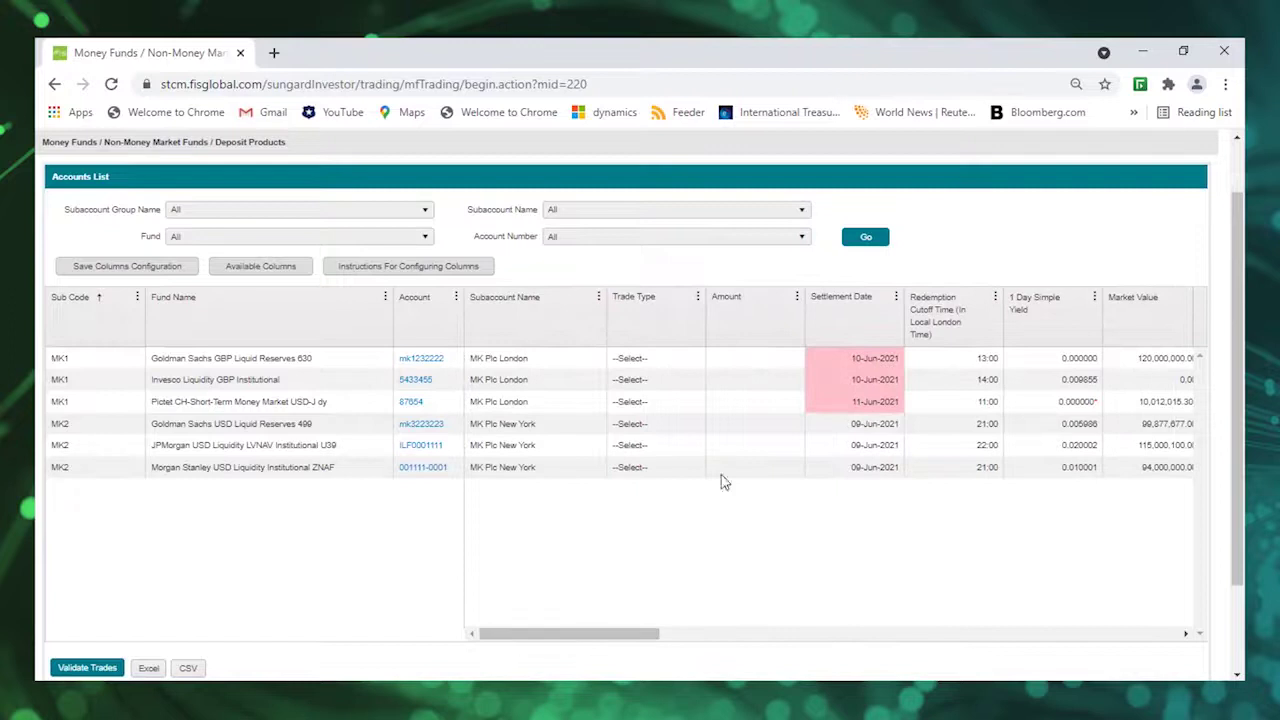
# Step: Enter a Buy - Cash trade of 500m for the Goldman Sachs GBP Liquid Reserves 630 fund
pyautogui.click(657, 365)
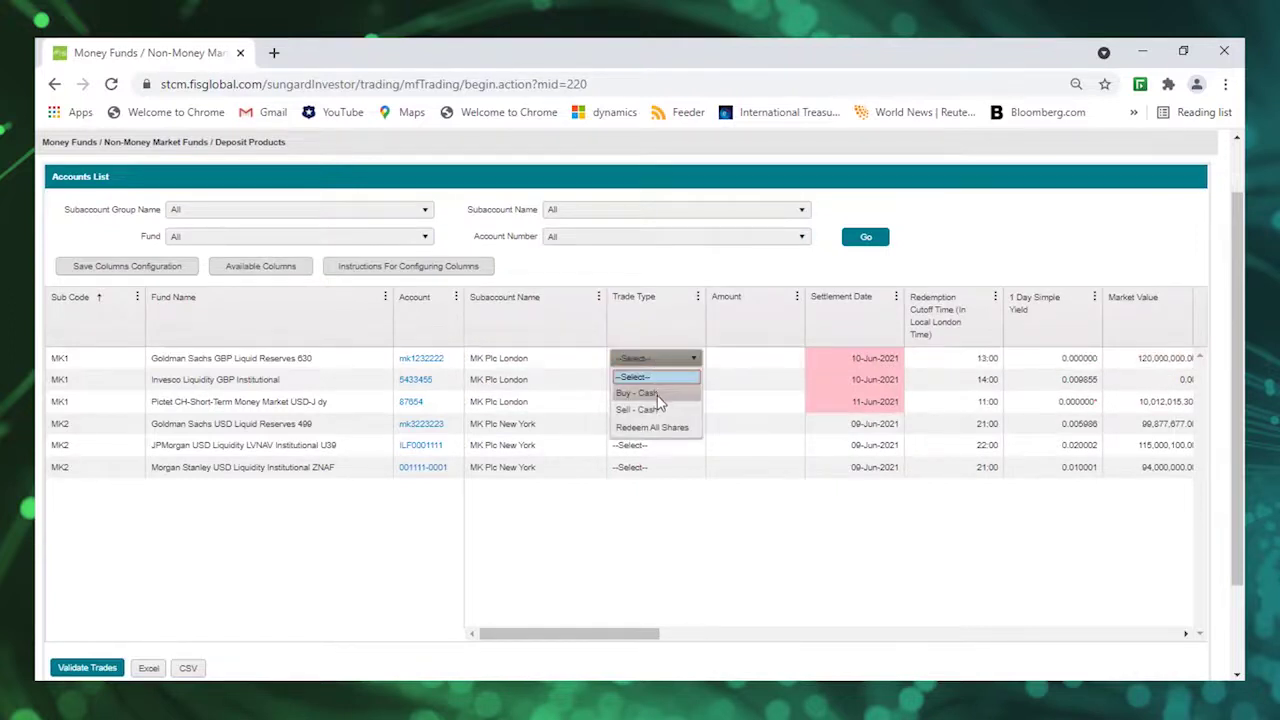
pyautogui.click(656, 391)
pyautogui.moveTo(674, 640); pyautogui.dragTo(700, 640)
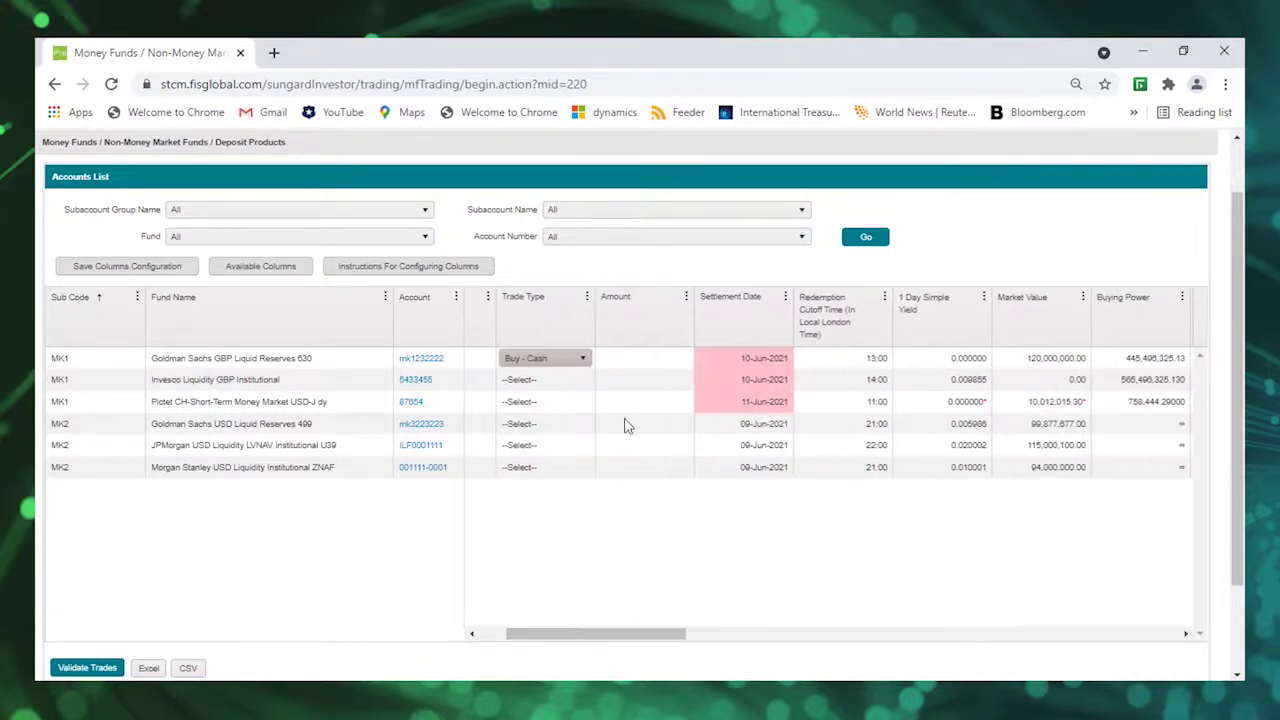
pyautogui.click(631, 358)
pyautogui.write('500m')
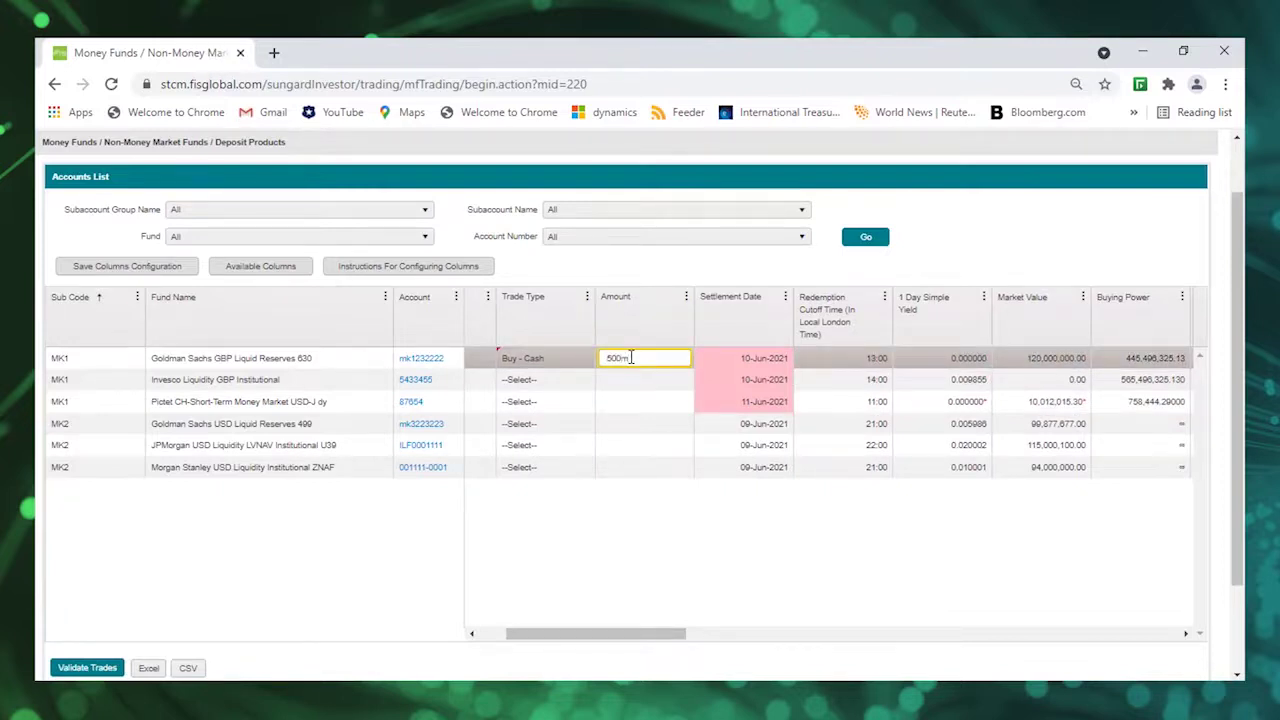
pyautogui.press('Return')
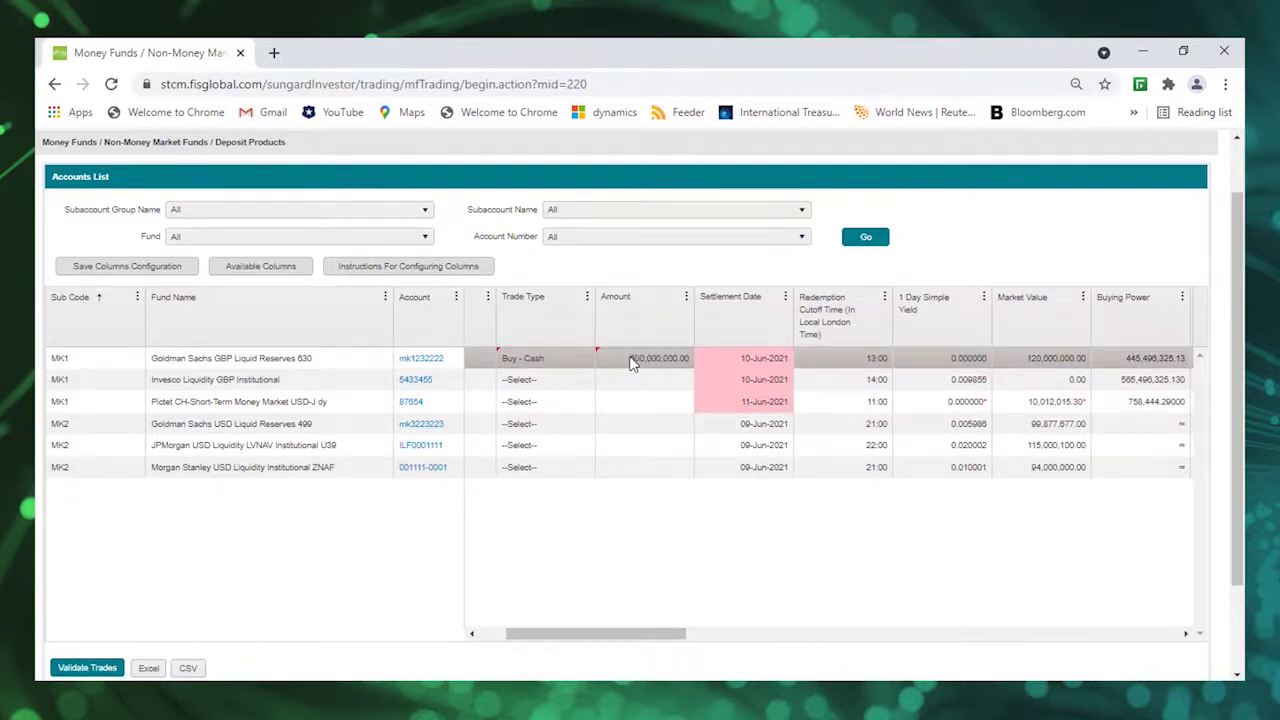
# Step: Try to validate the Goldman Sachs GBP trade and clear it by resetting its trade type to --Select--
pyautogui.click(90, 668)
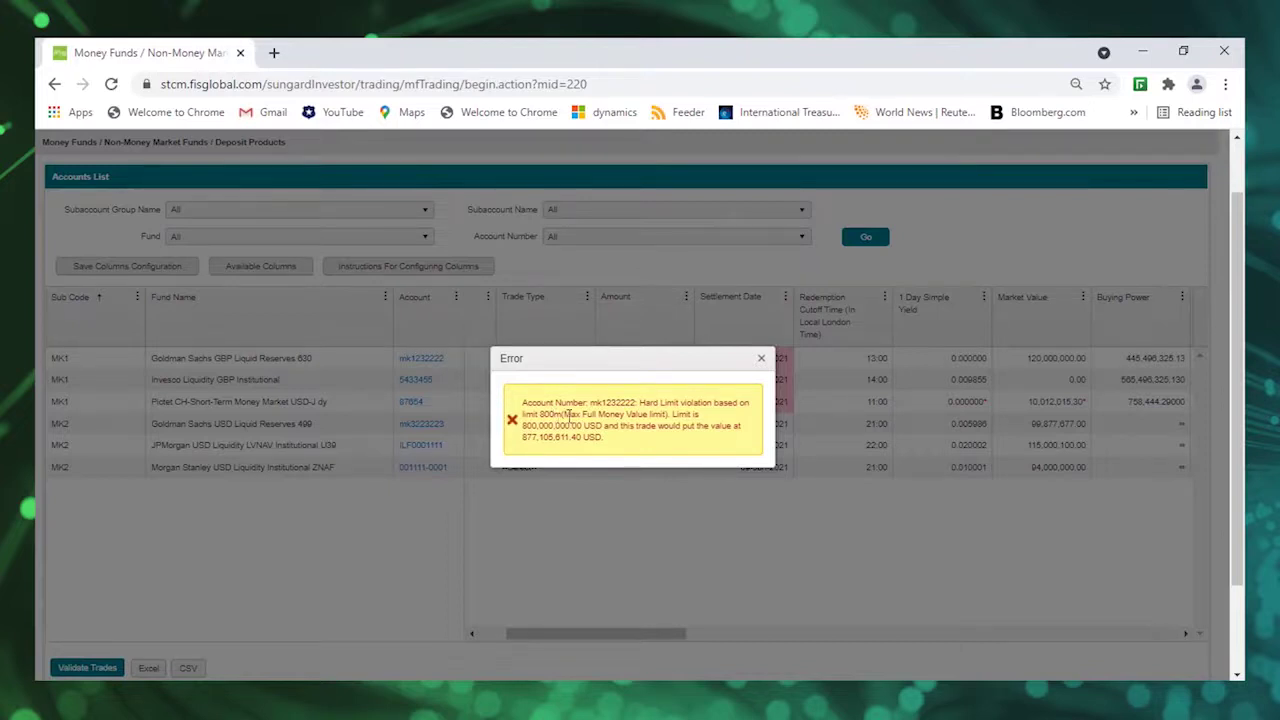
pyautogui.moveTo(541, 413); pyautogui.dragTo(566, 410)
pyautogui.click(761, 358)
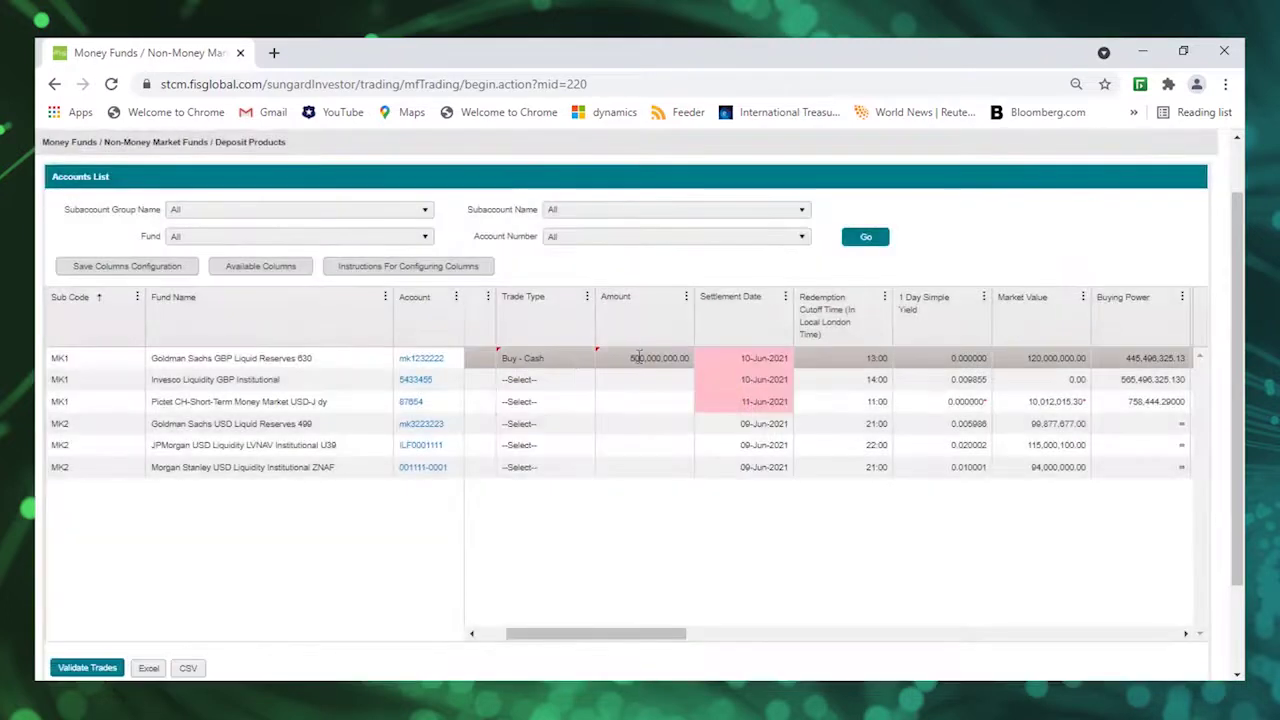
pyautogui.click(572, 359)
pyautogui.click(556, 377)
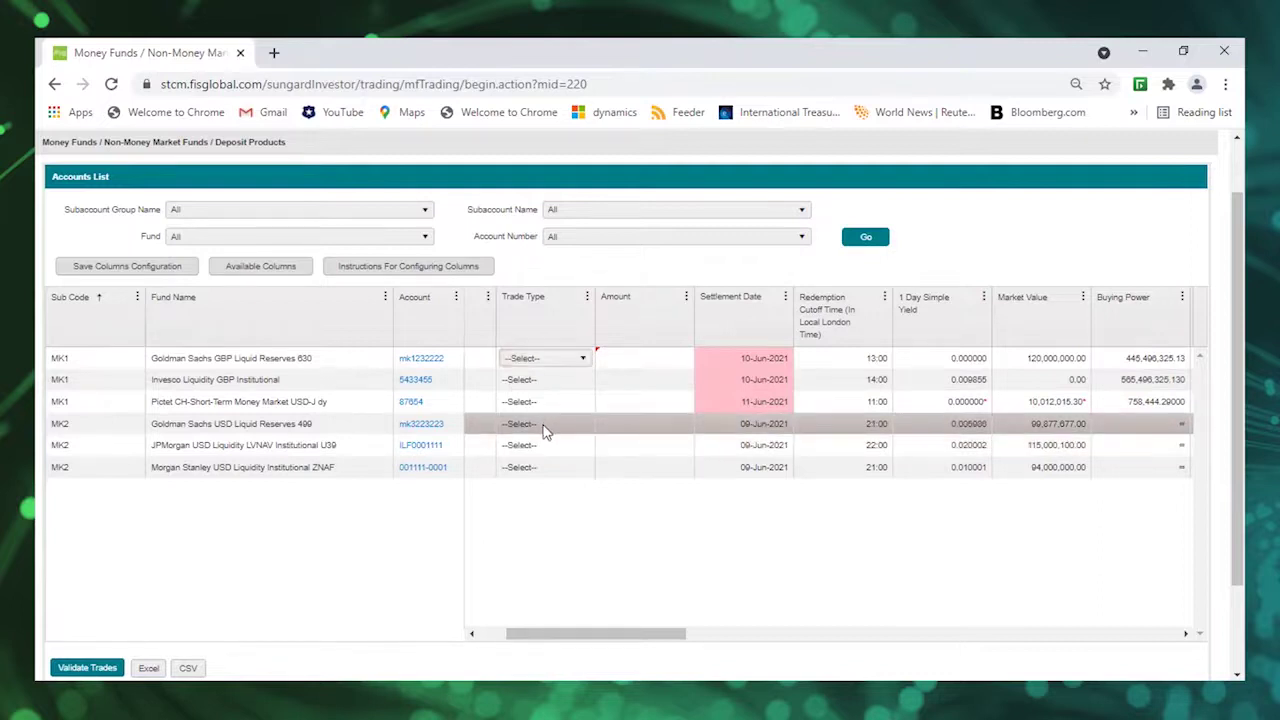
# Step: Set the trade type to Buy - Cash for Goldman Sachs USD Liquid Reserves 499 and JPMorgan USD Liquidity LVNAV Institutional U39
pyautogui.click(545, 428)
pyautogui.click(545, 428)
pyautogui.click(540, 452)
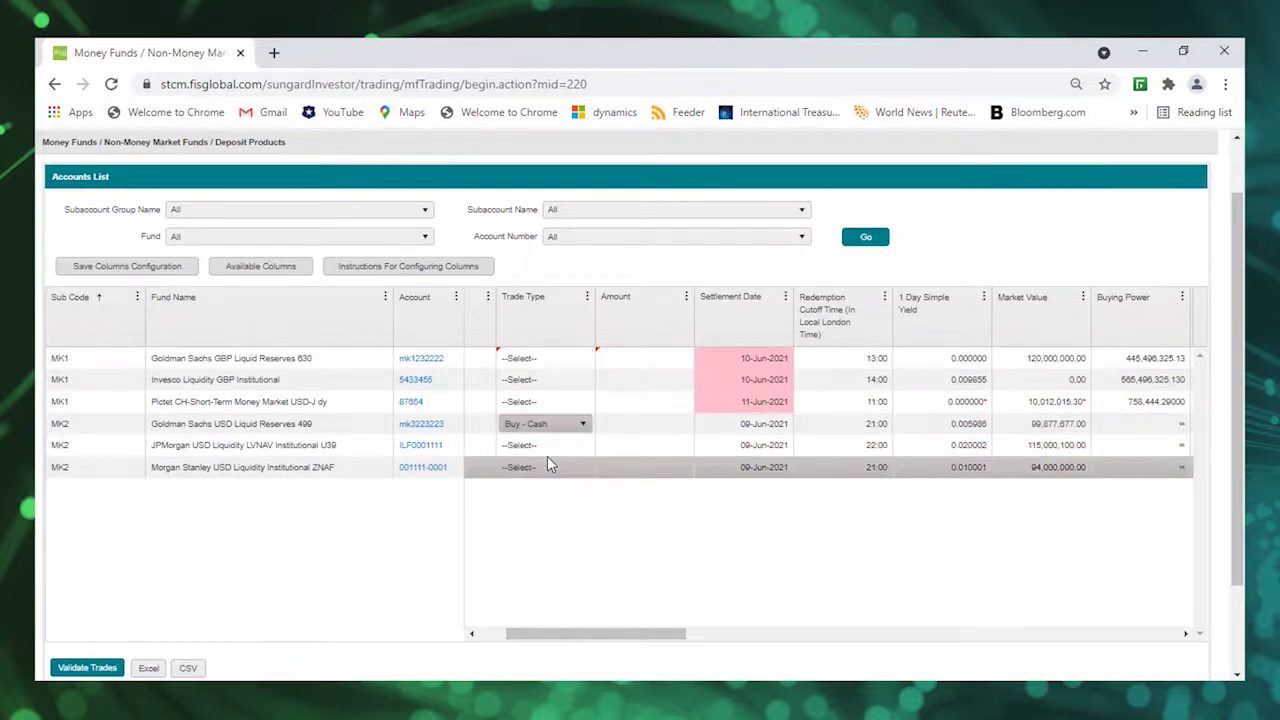
pyautogui.click(545, 449)
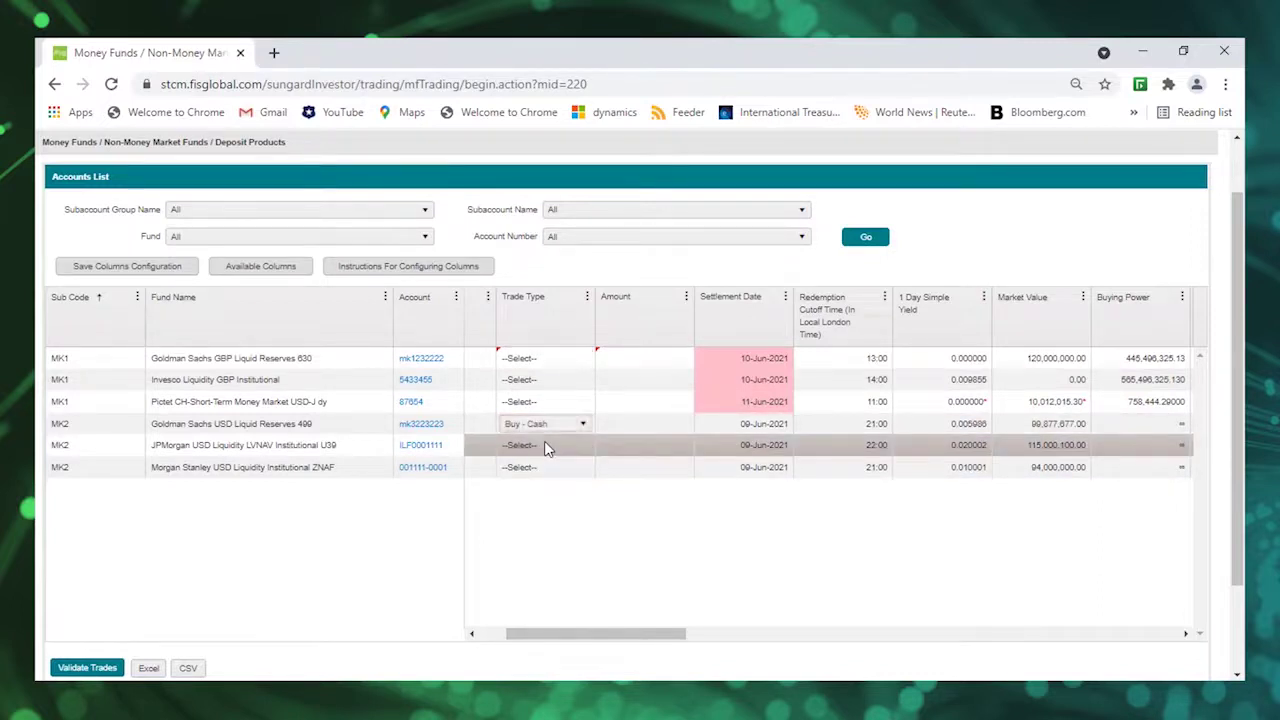
pyautogui.click(545, 449)
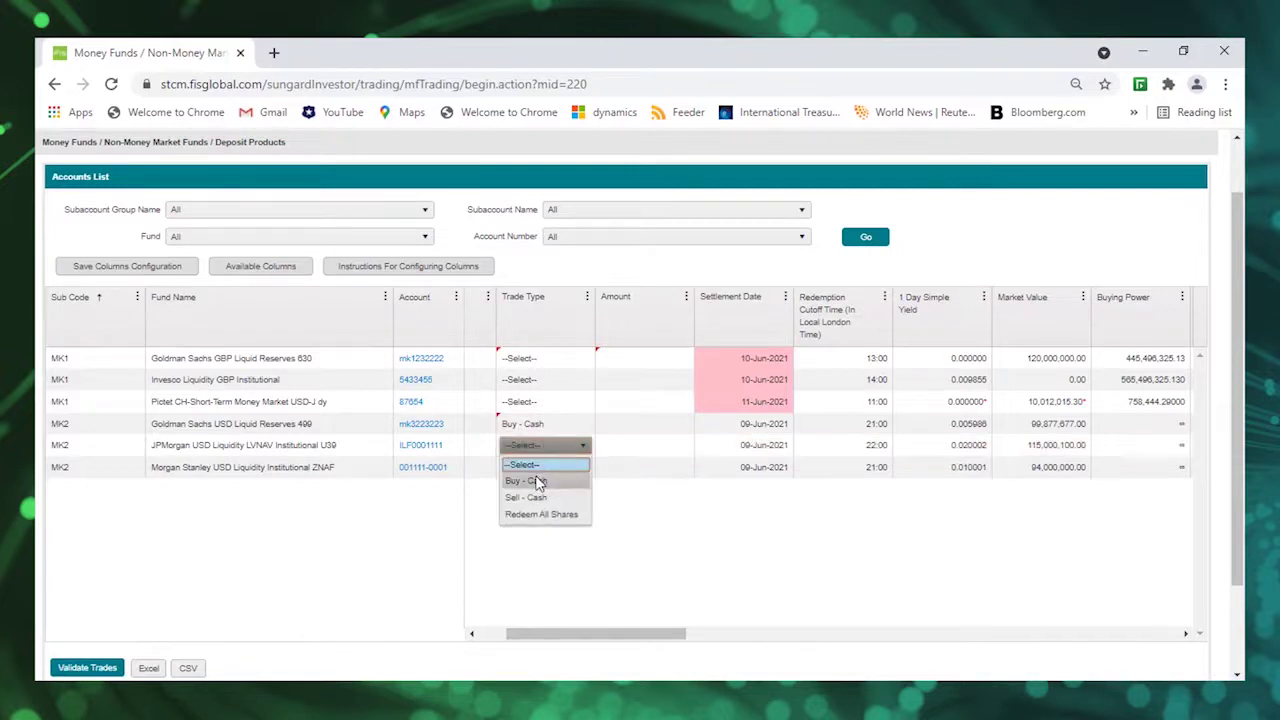
pyautogui.click(538, 482)
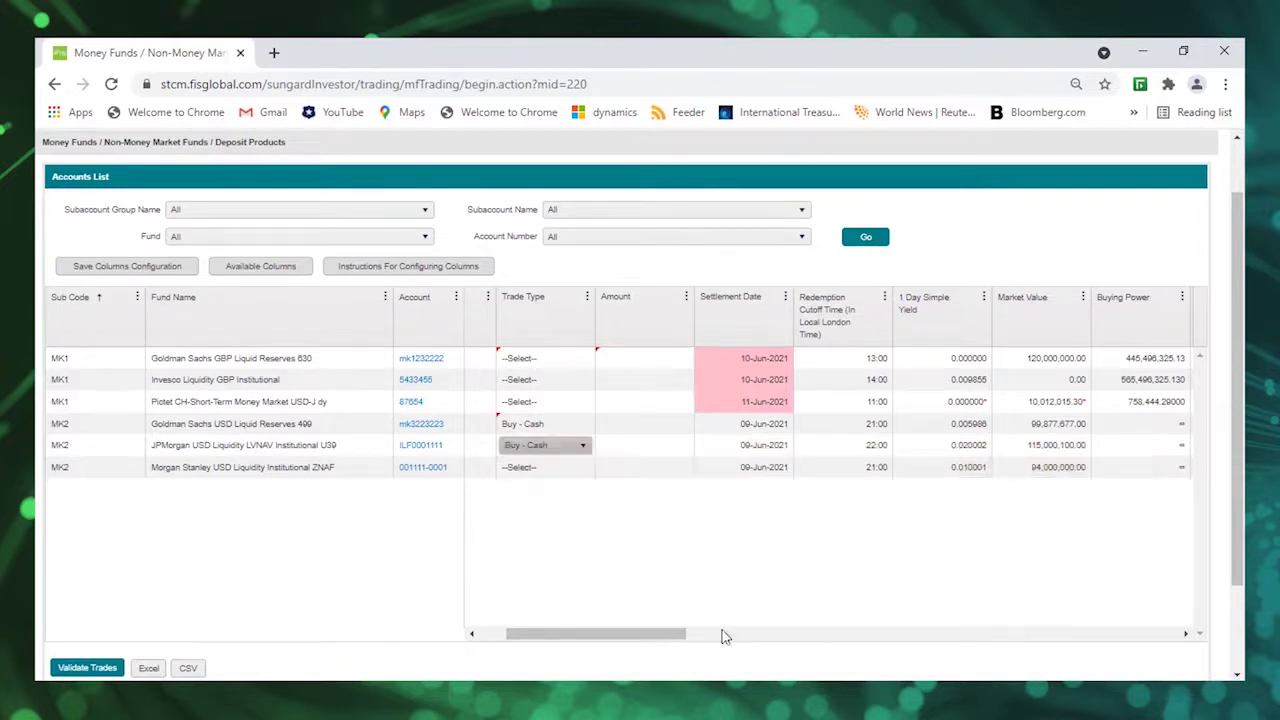
# Step: Enter trade amounts of 50m for the Goldman Sachs USD fund and 40m for the JPMorgan USD fund
pyautogui.moveTo(680, 634); pyautogui.dragTo(640, 640)
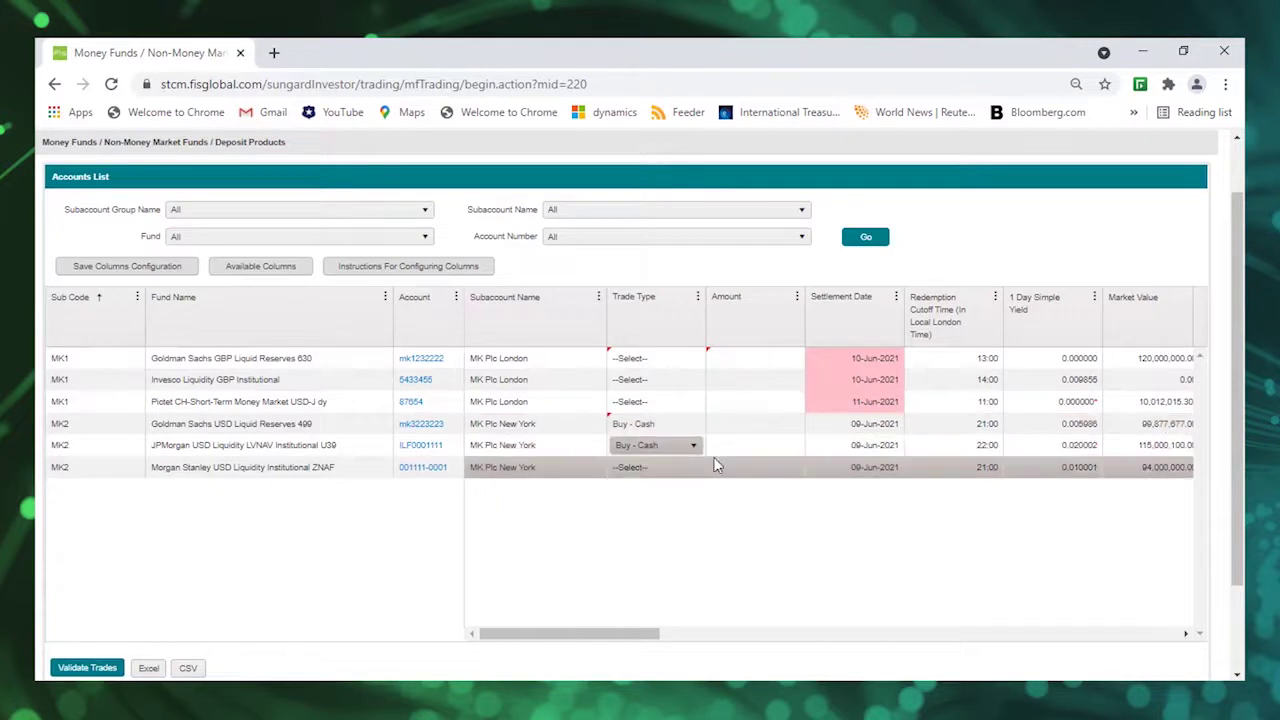
pyautogui.click(758, 425)
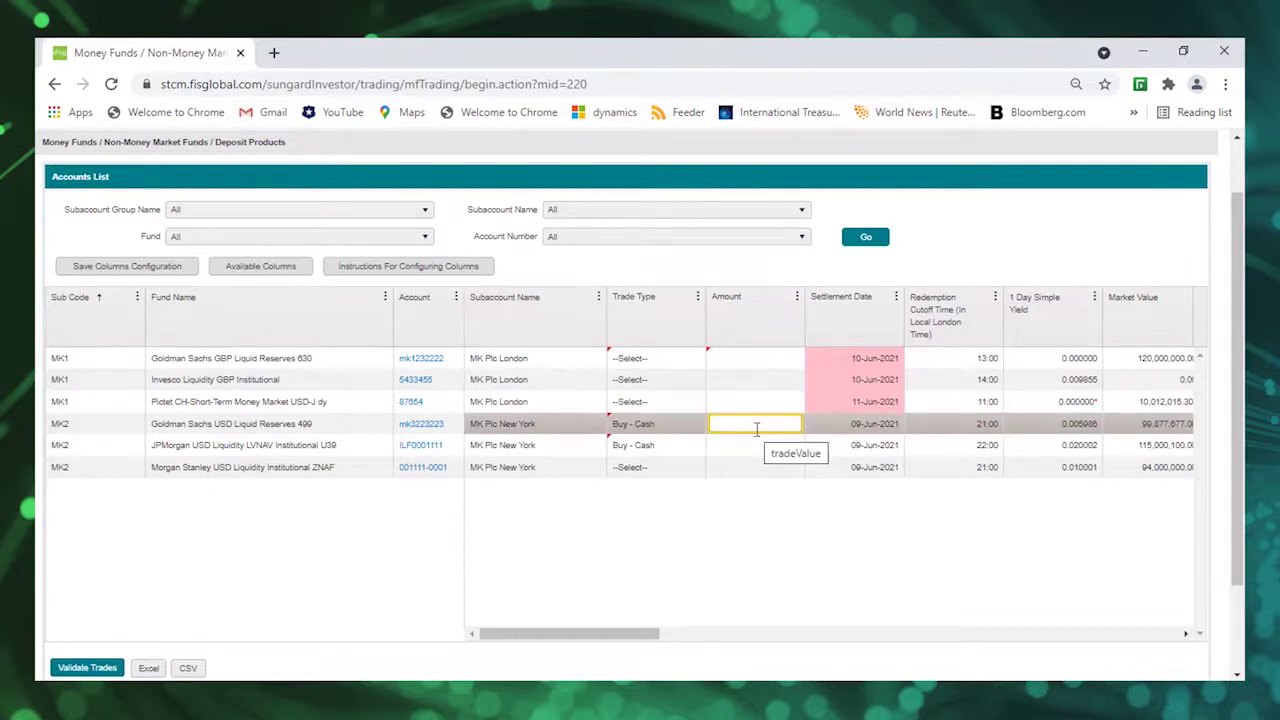
pyautogui.write('50000000')
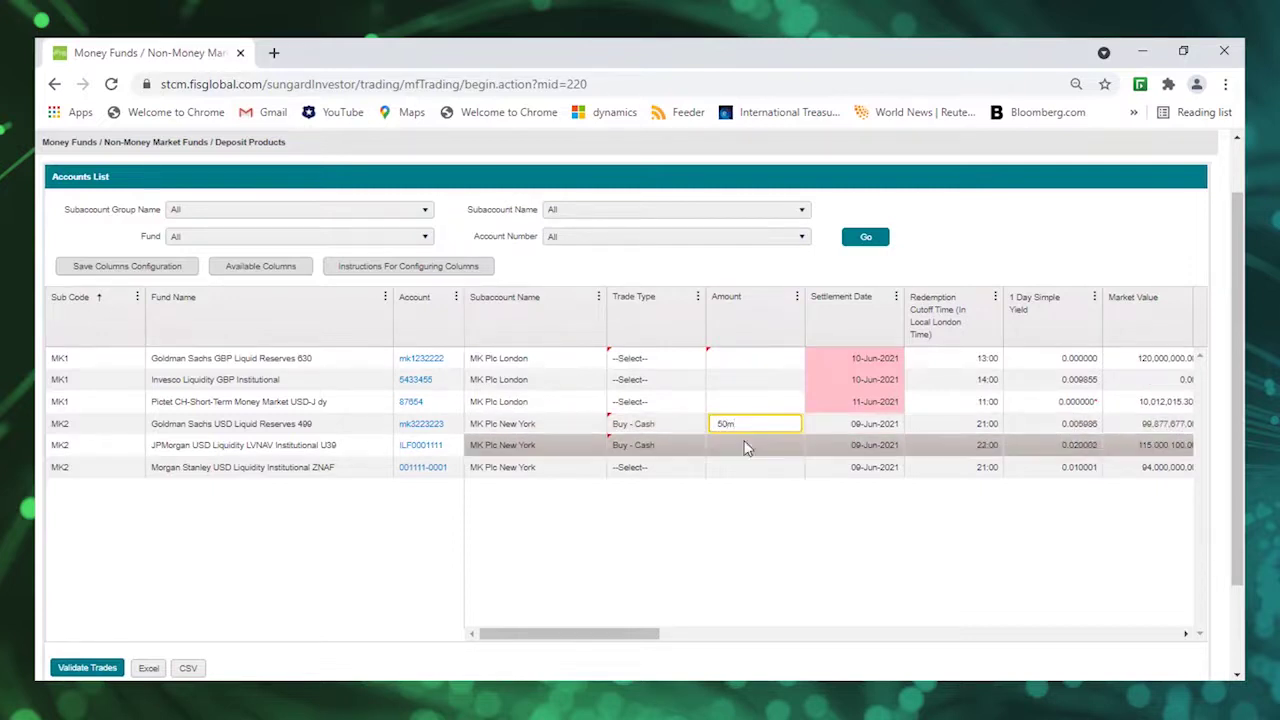
pyautogui.click(742, 446)
pyautogui.write('40m')
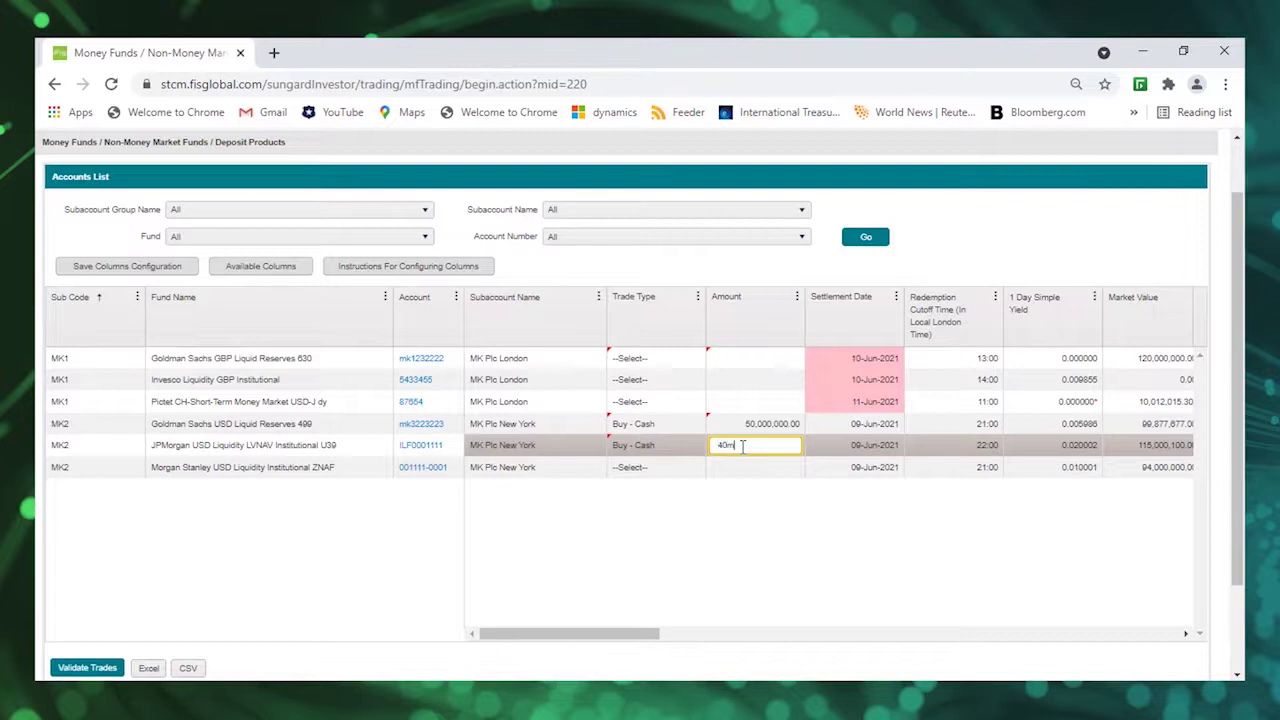
pyautogui.press('Return')
# Step: Validate the two USD buy trades and submit them
pyautogui.click(86, 668)
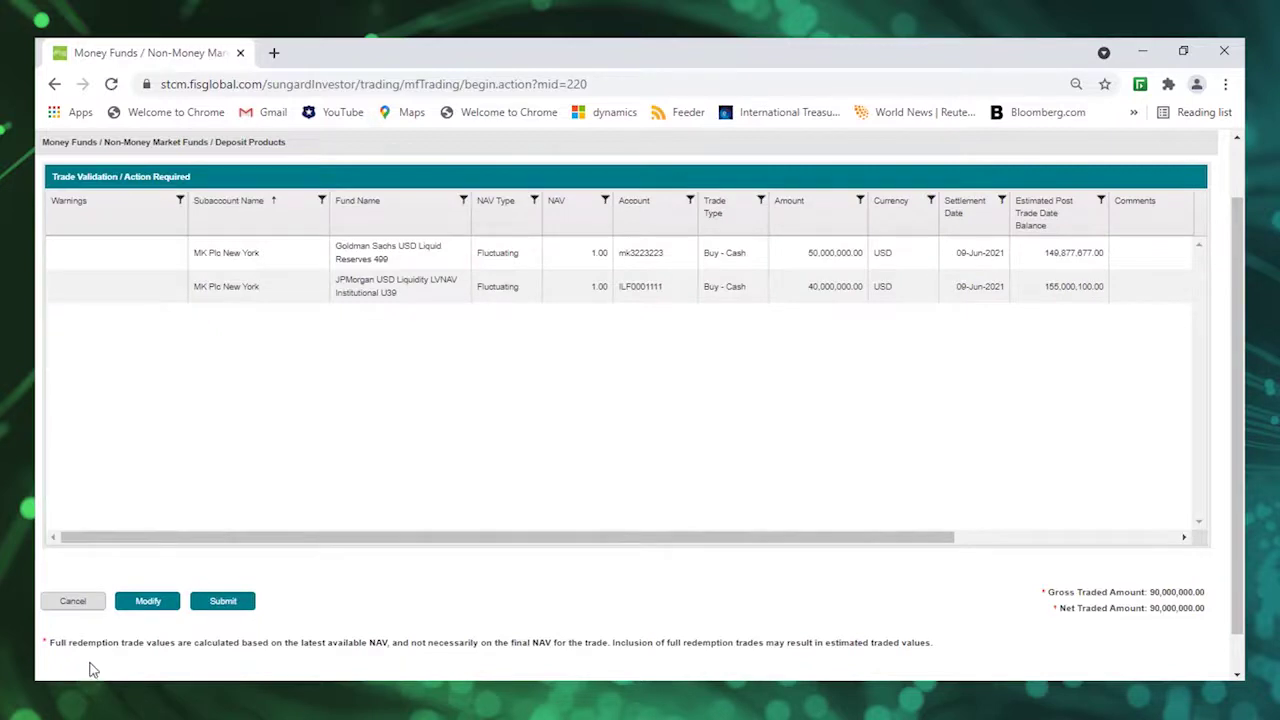
pyautogui.moveTo(677, 540); pyautogui.dragTo(641, 547)
pyautogui.click(230, 602)
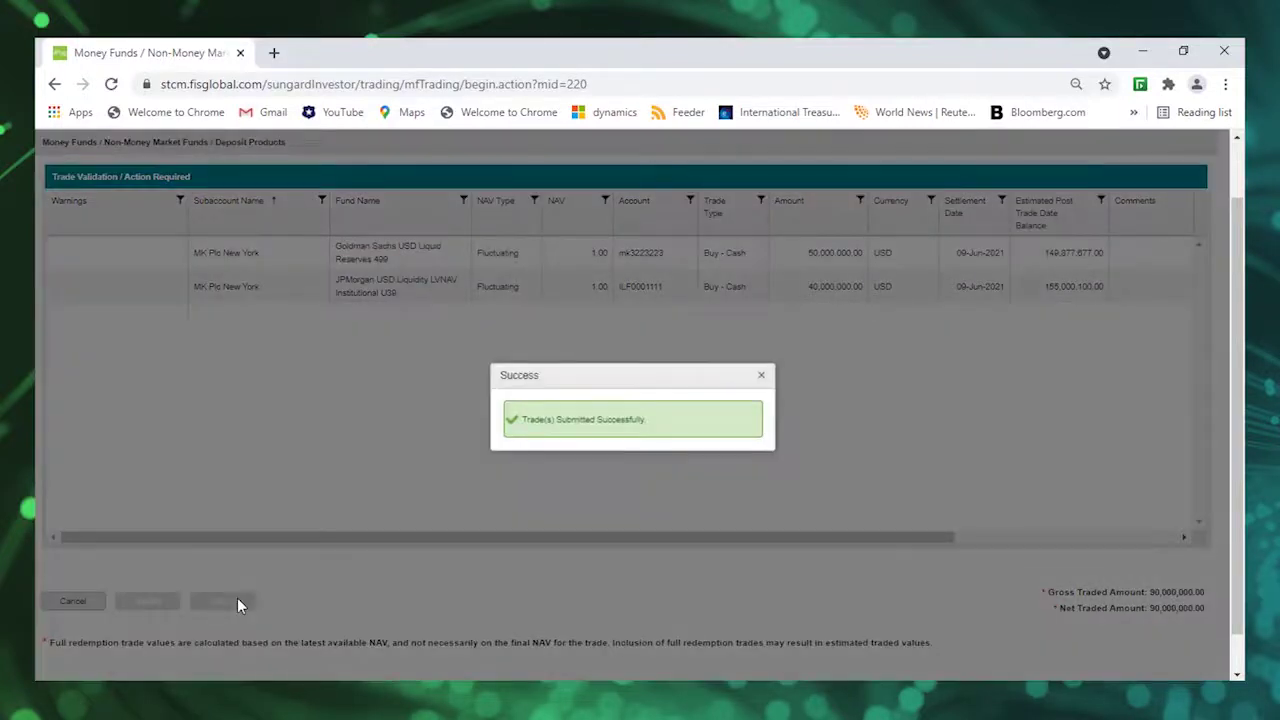
pyautogui.click(757, 377)
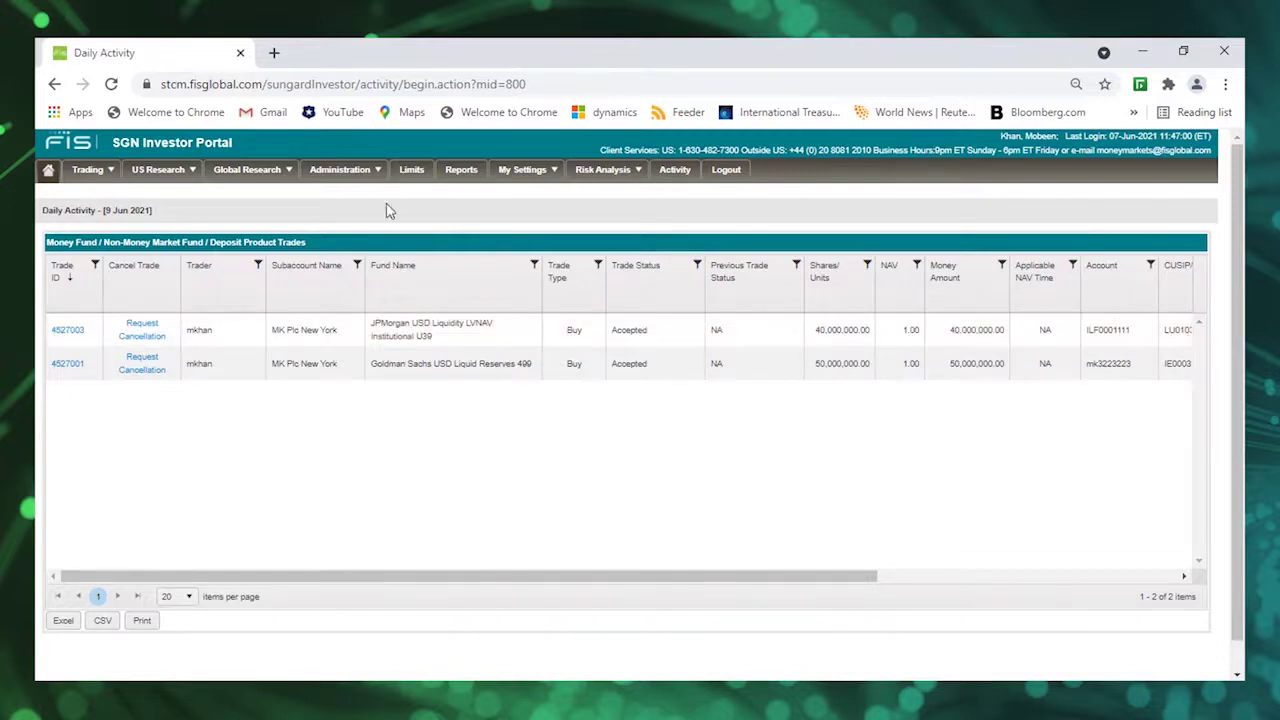
# Step: Open the parameters of the MMR Transparency report from the Miscellaneous reports
pyautogui.click(463, 172)
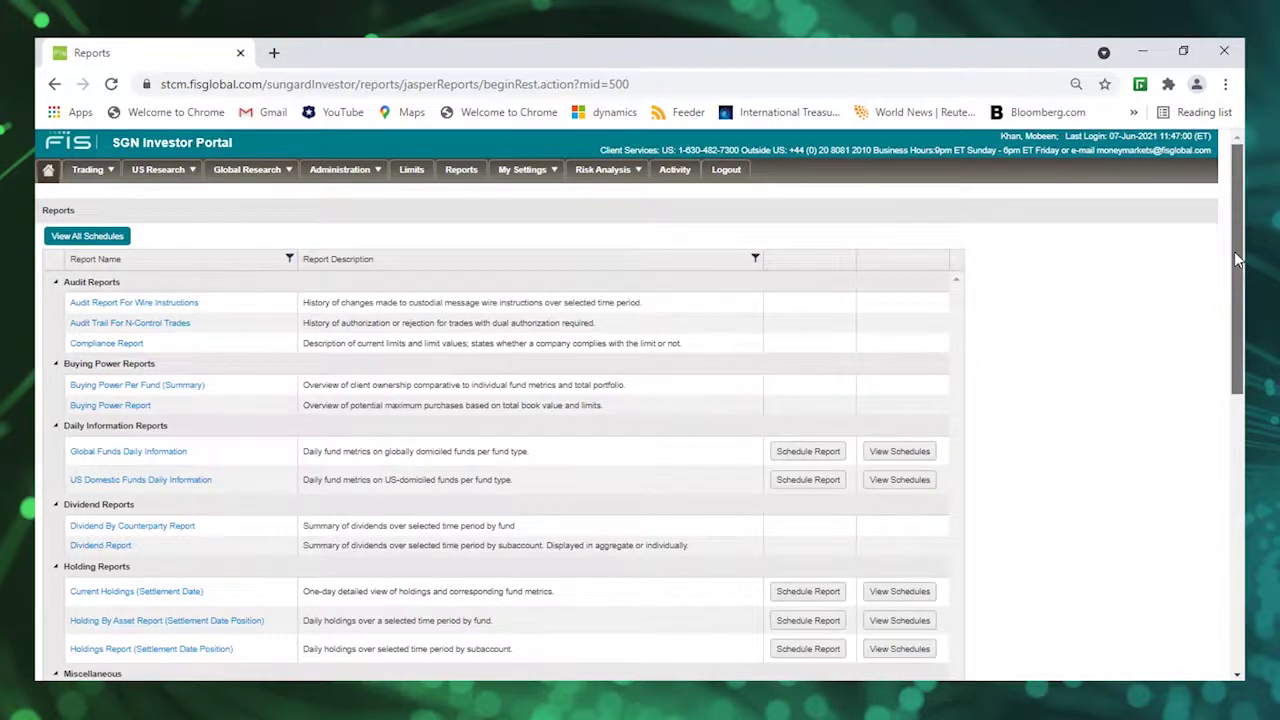
pyautogui.moveTo(1237, 258); pyautogui.dragTo(1234, 437)
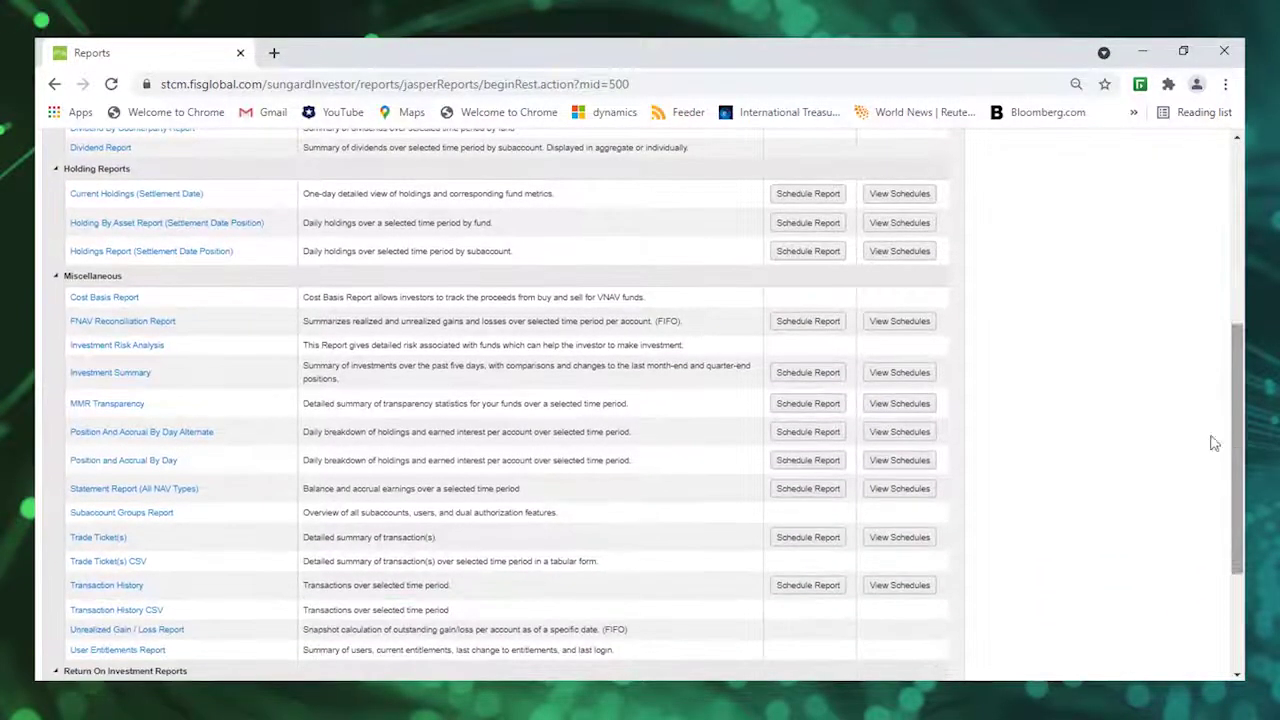
pyautogui.click(112, 405)
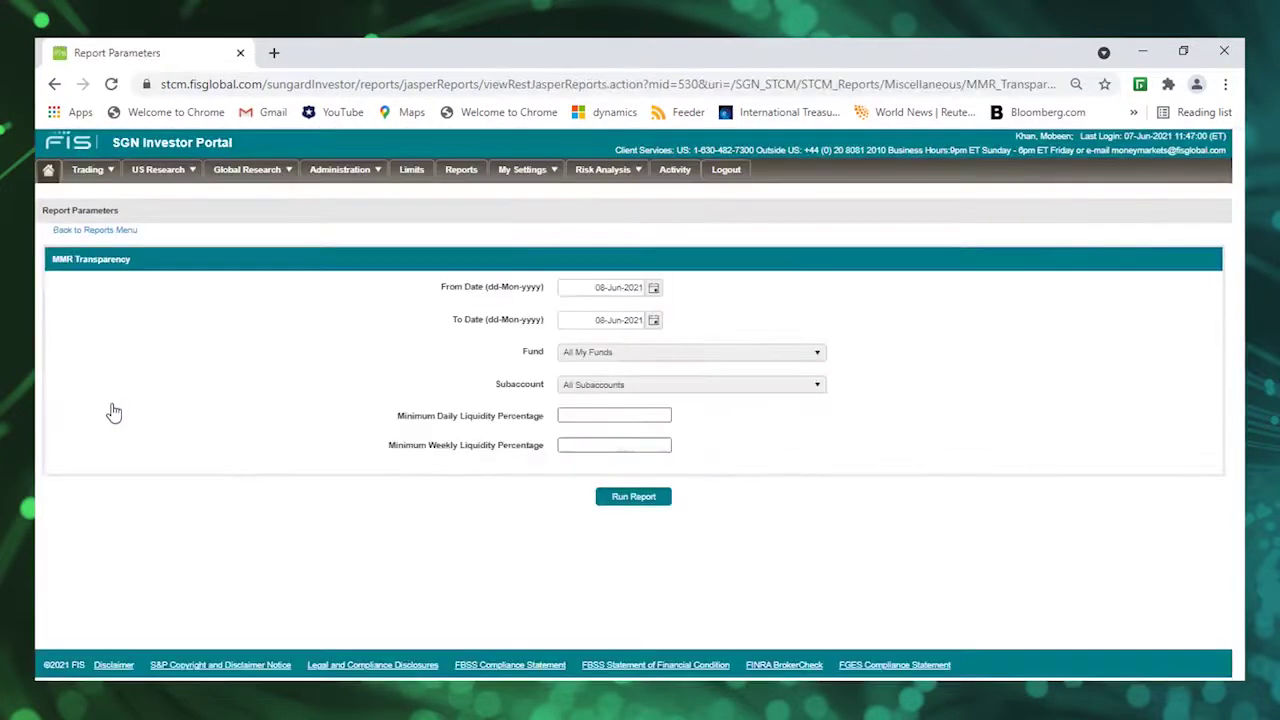
# Step: Set the report's From Date to 01-Mar-2021, minimum daily liquidity to 10 percent and minimum weekly liquidity to 30 percent
pyautogui.click(653, 288)
pyautogui.doubleClick(572, 312)
pyautogui.click(572, 312)
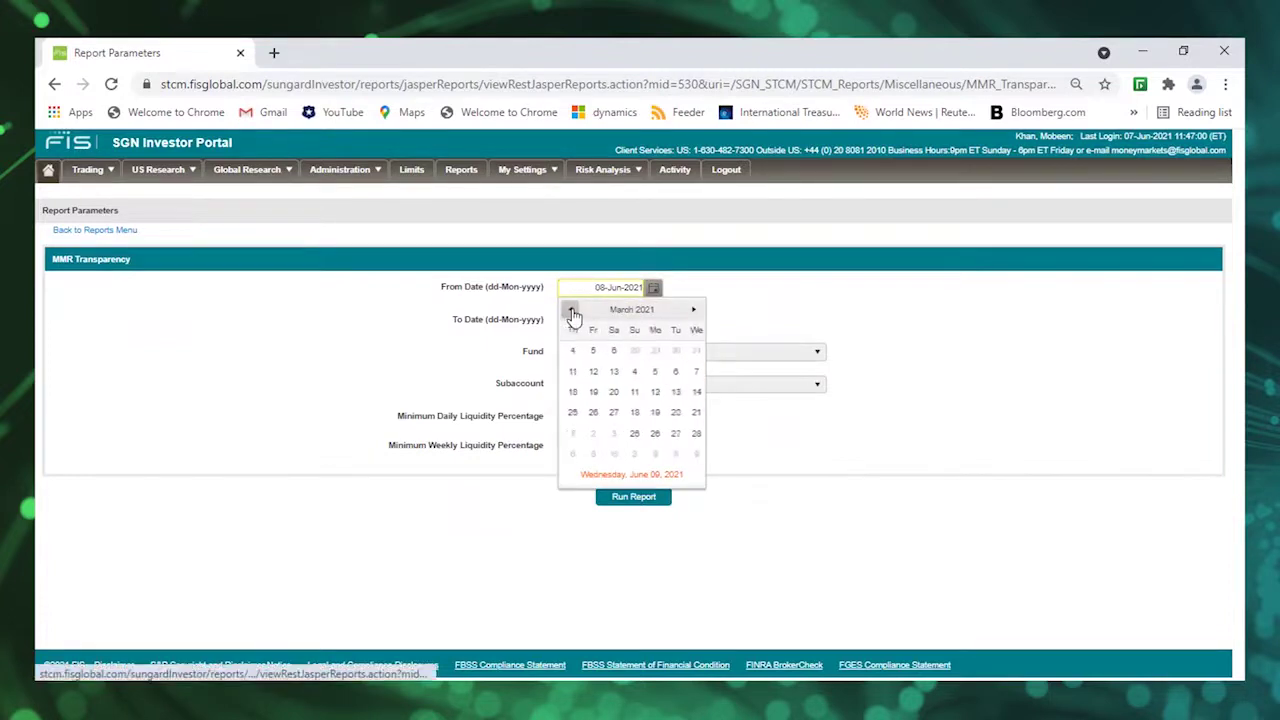
pyautogui.click(591, 351)
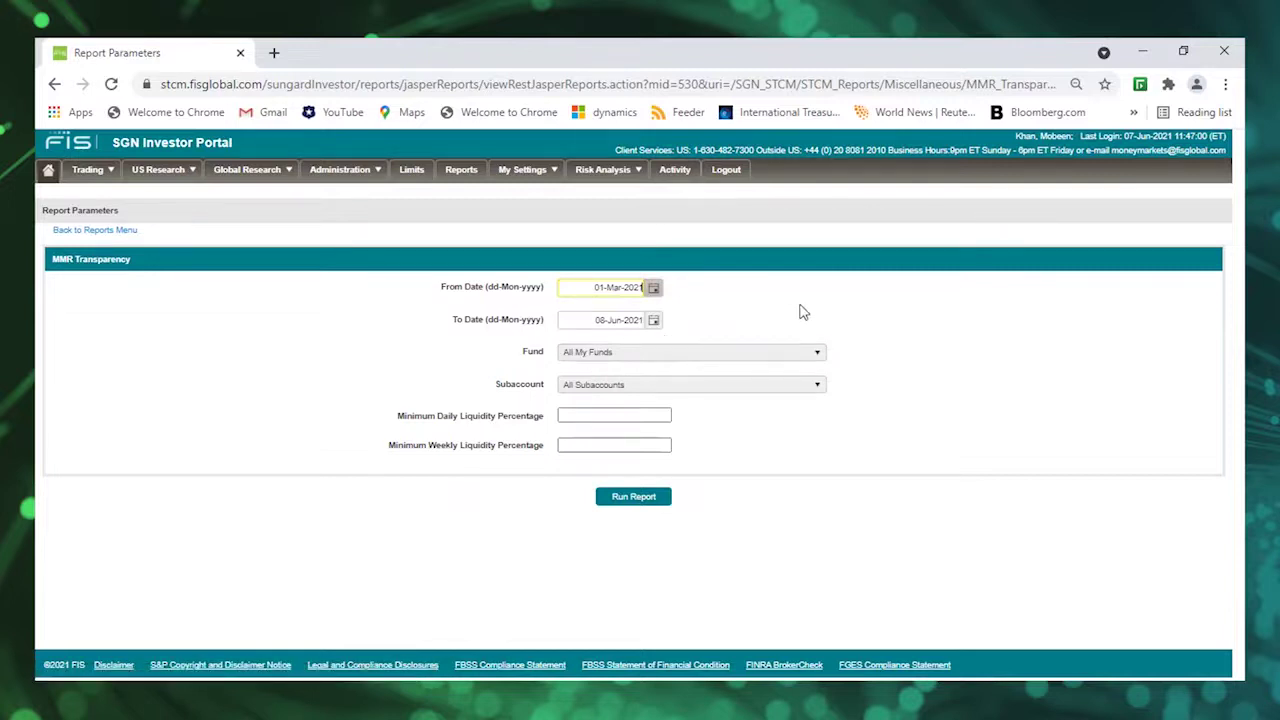
pyautogui.click(615, 417)
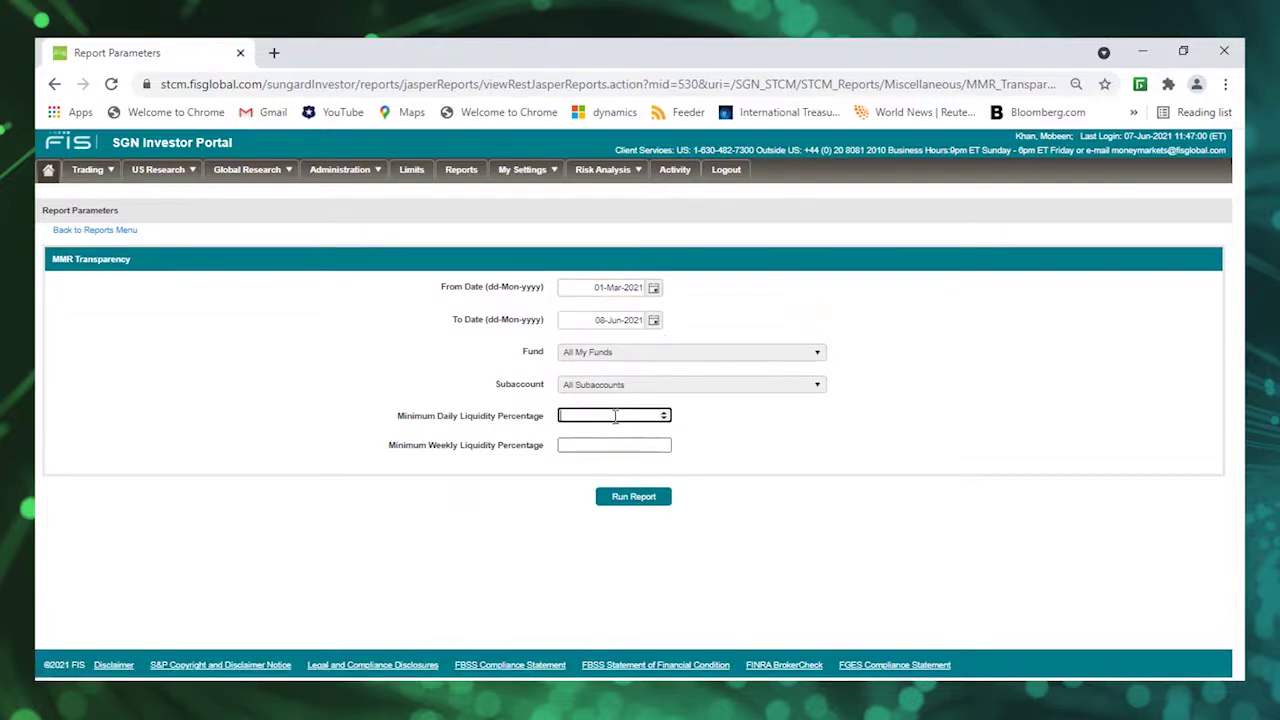
pyautogui.write('10')
pyautogui.click(611, 442)
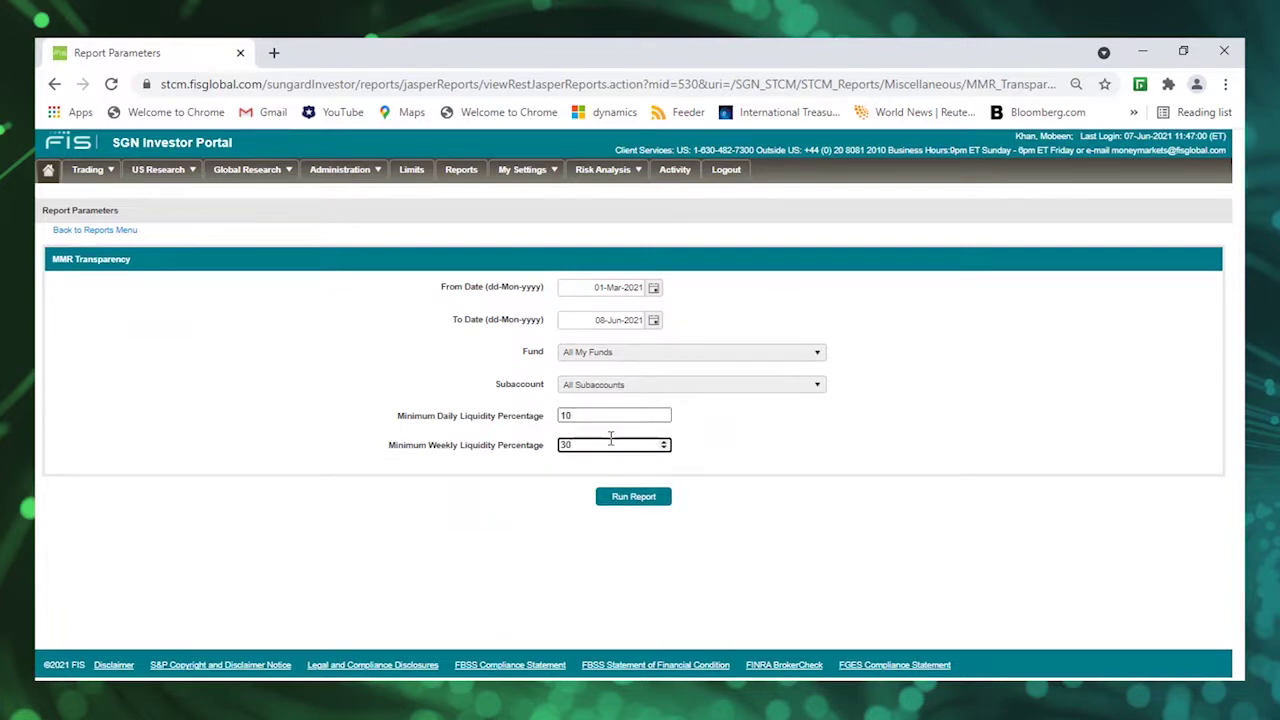
# Step: Keep the fund selection at All My Funds, restrict the report to subaccount MK1 and run it
pyautogui.click(726, 356)
pyautogui.scroll(-1, 729, 400)
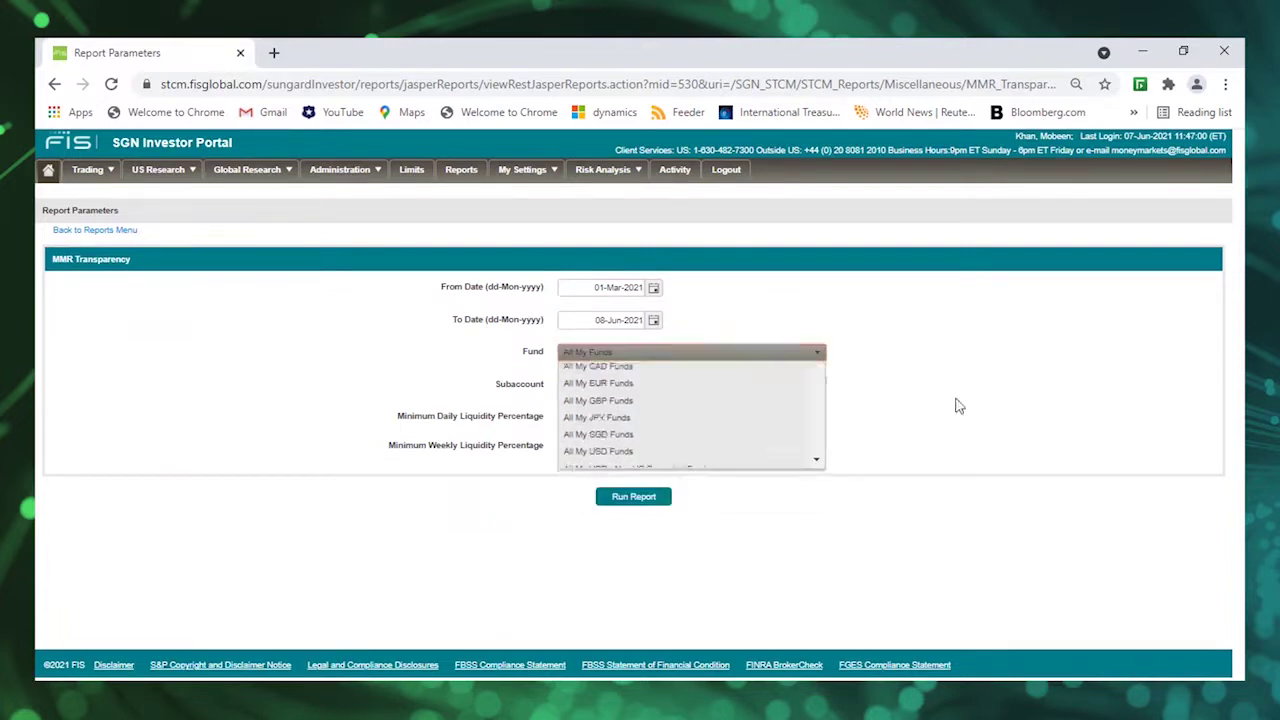
pyautogui.click(958, 405)
pyautogui.click(800, 386)
pyautogui.click(777, 423)
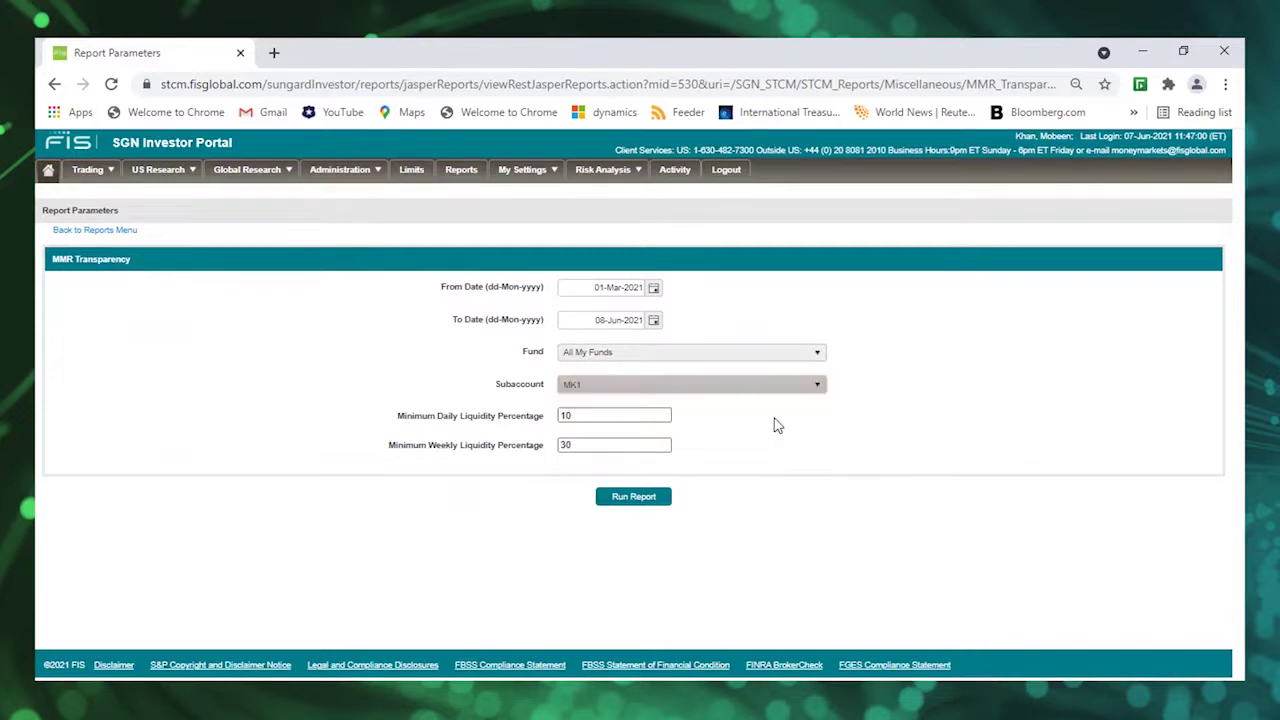
pyautogui.click(650, 501)
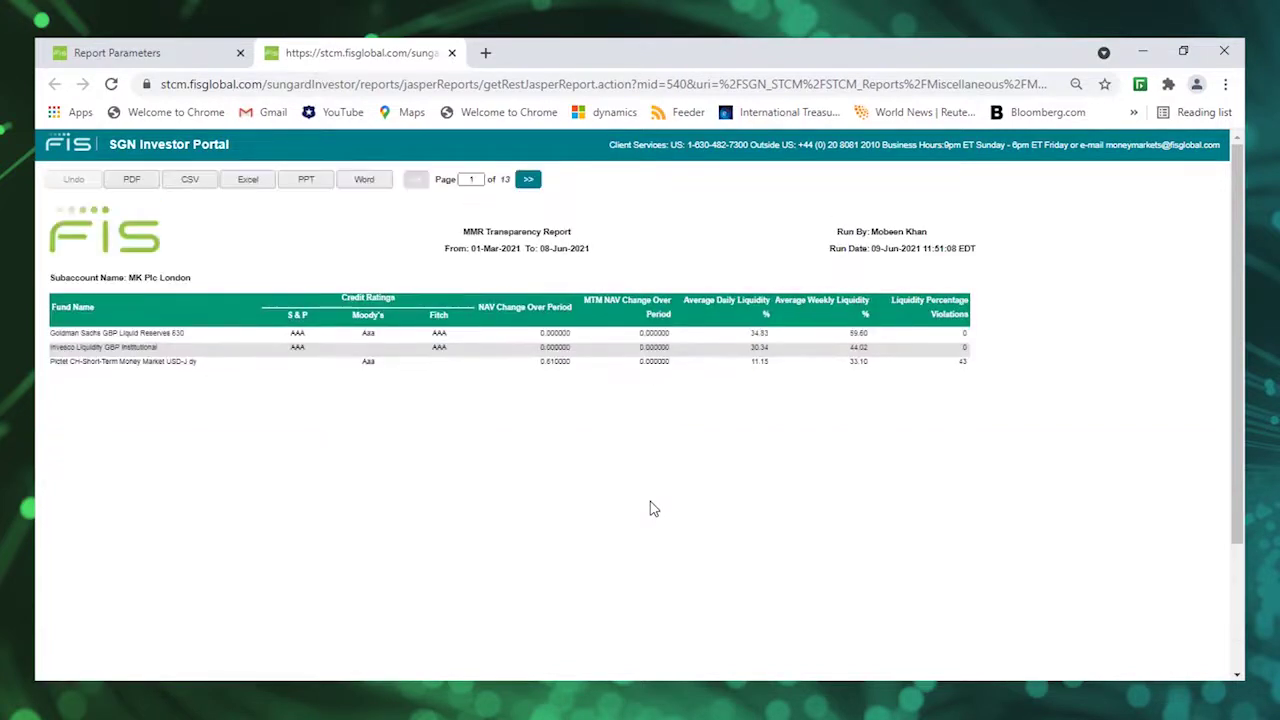
# Step: Examine the daily liquidity, weekly liquidity and violation columns on the report's second page, and return to the report parameters
pyautogui.click(524, 181)
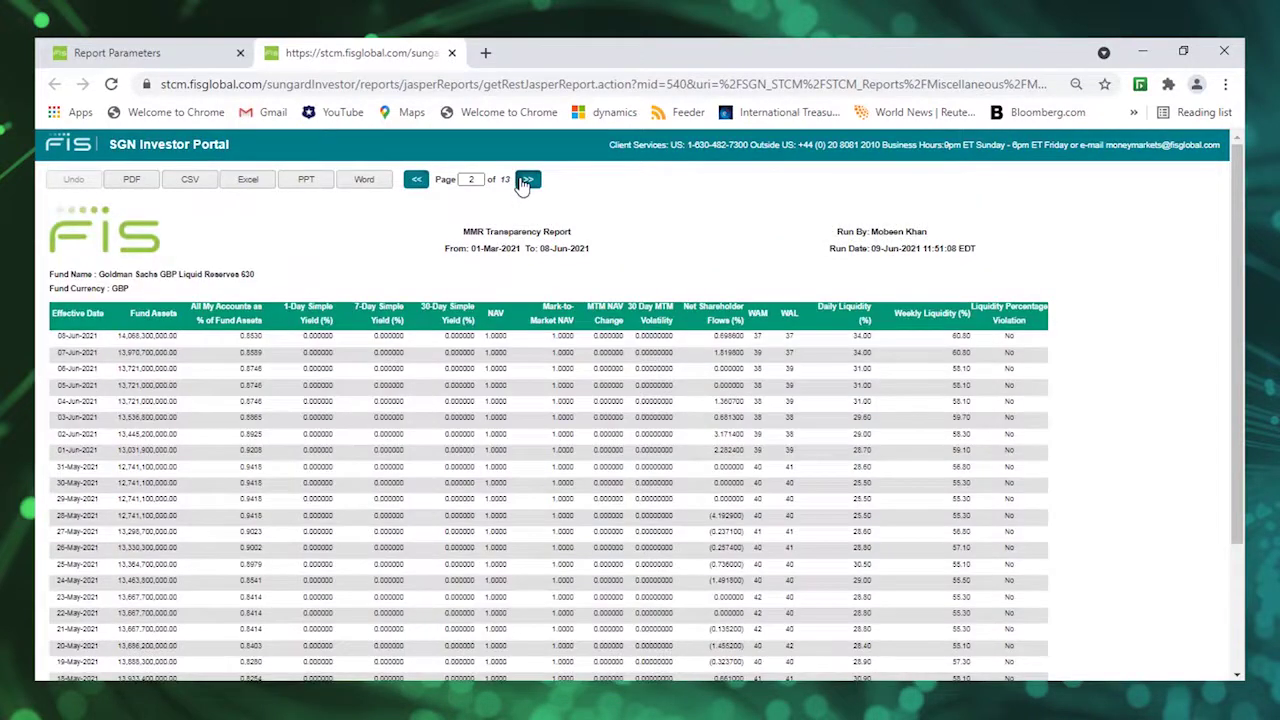
pyautogui.moveTo(1233, 292); pyautogui.dragTo(1230, 354)
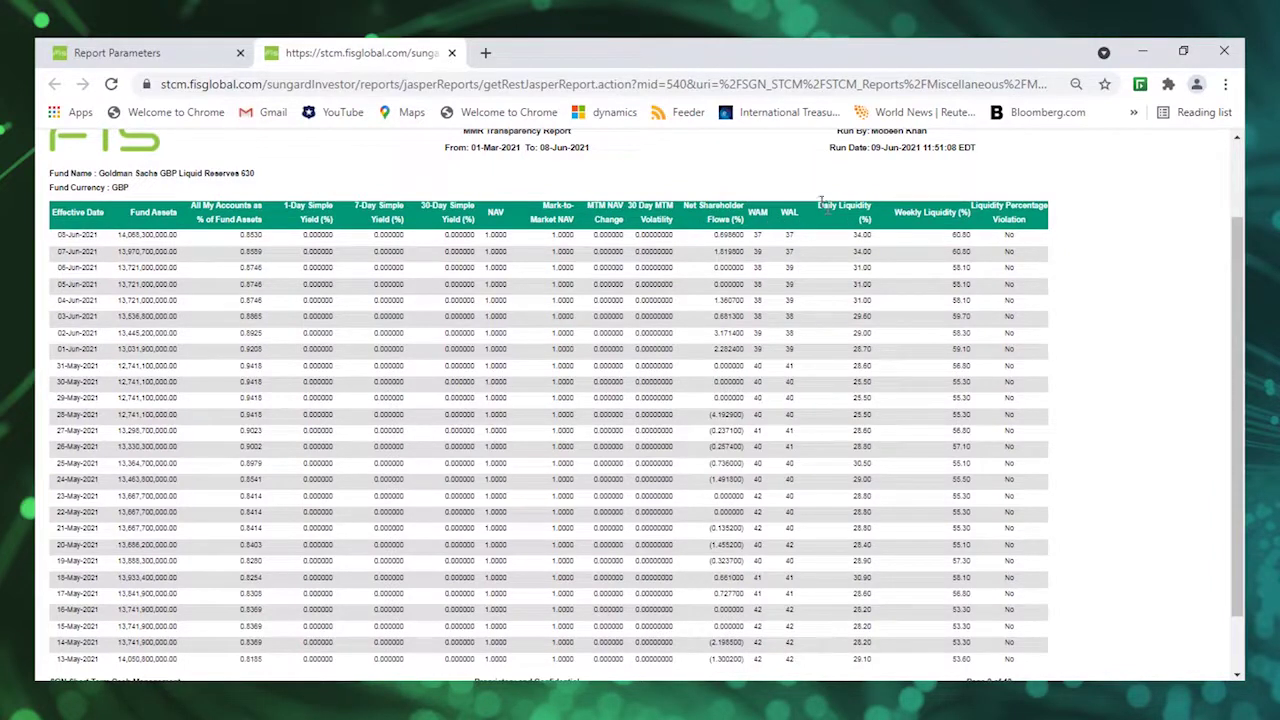
pyautogui.moveTo(820, 205); pyautogui.dragTo(1007, 226)
pyautogui.click(795, 342)
pyautogui.moveTo(1243, 418); pyautogui.dragTo(1233, 374)
pyautogui.scroll(1, 1233, 372)
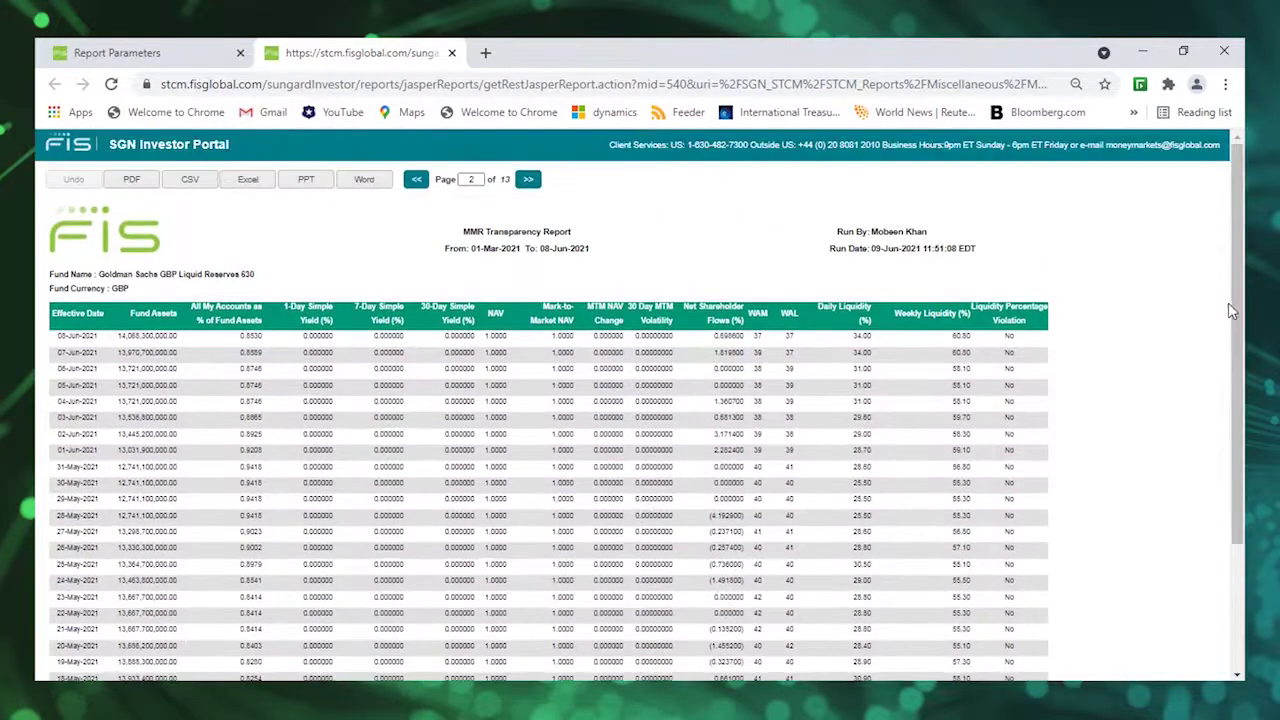
pyautogui.click(117, 55)
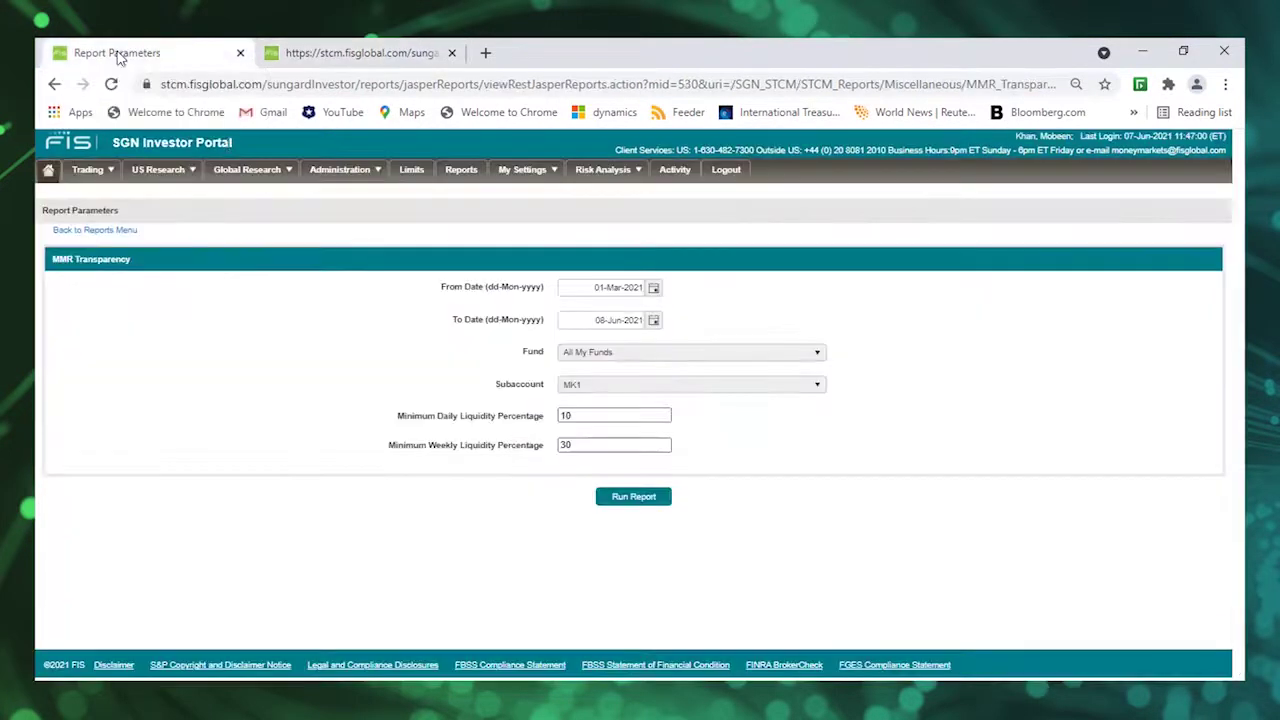
# Step: Go back to the reports list and run the Position and Accrual By Day report for all funds and all subaccounts
pyautogui.click(123, 231)
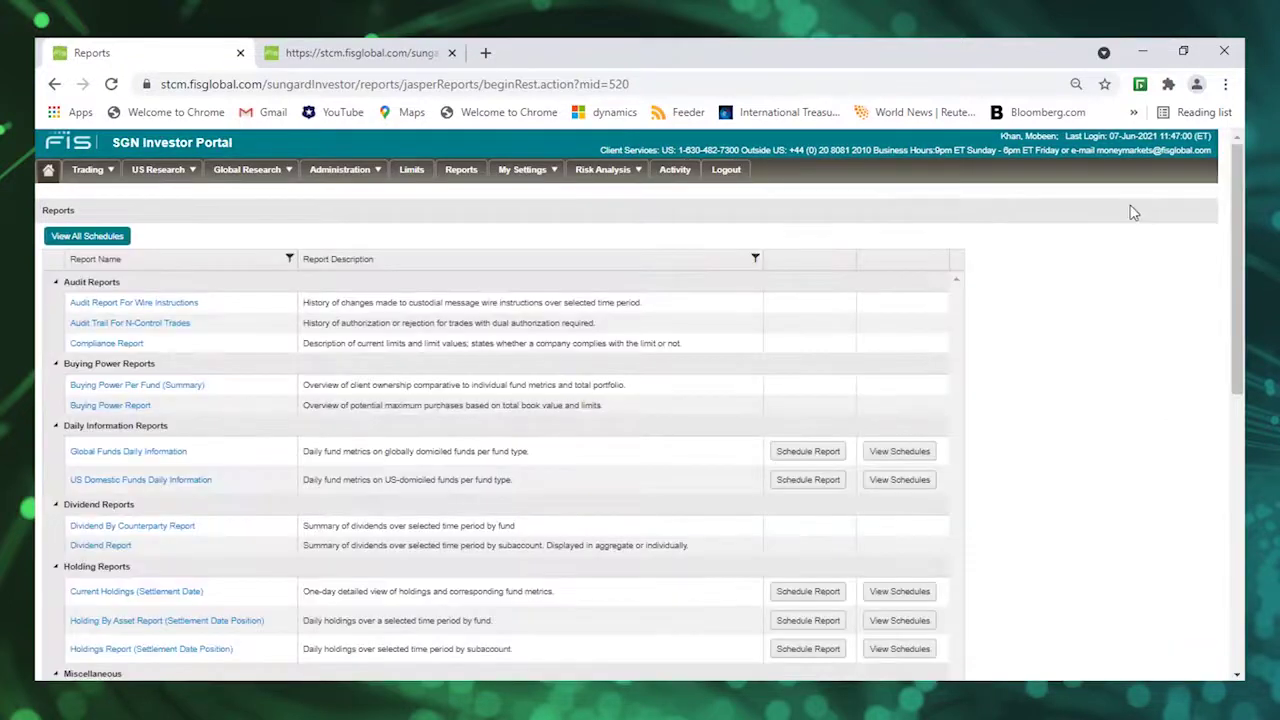
pyautogui.moveTo(1235, 283); pyautogui.dragTo(1220, 466)
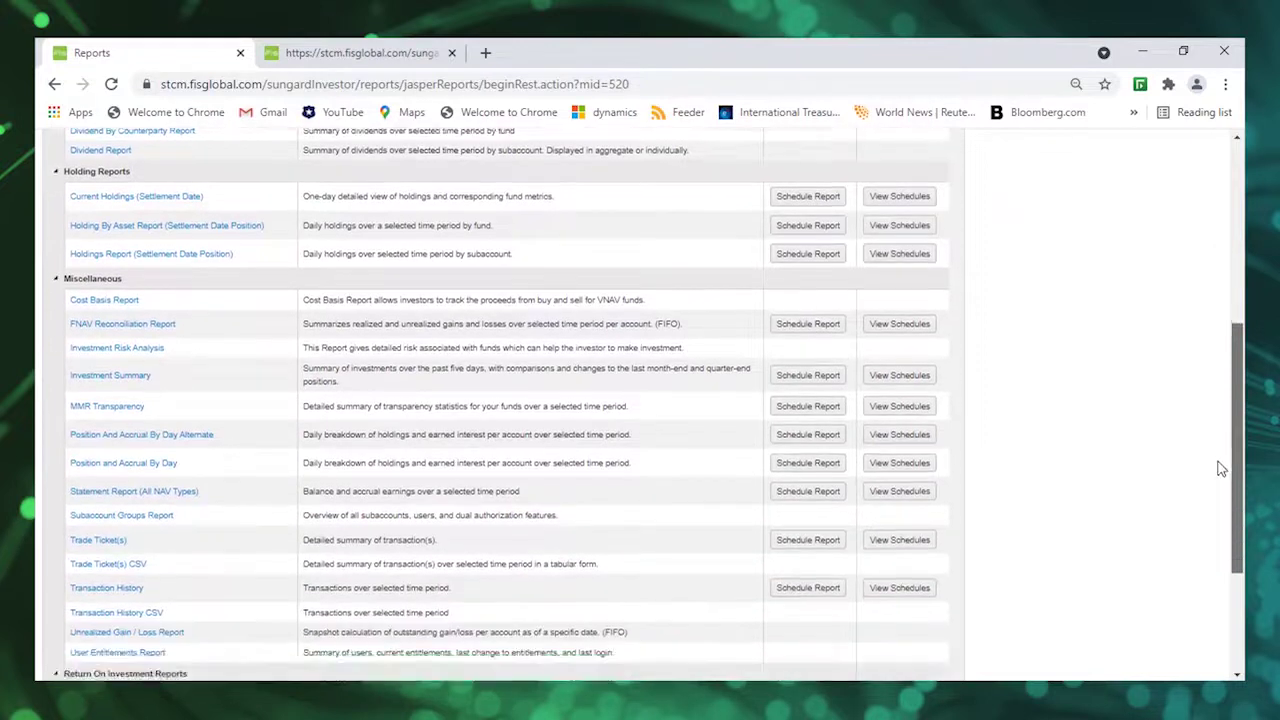
pyautogui.click(134, 465)
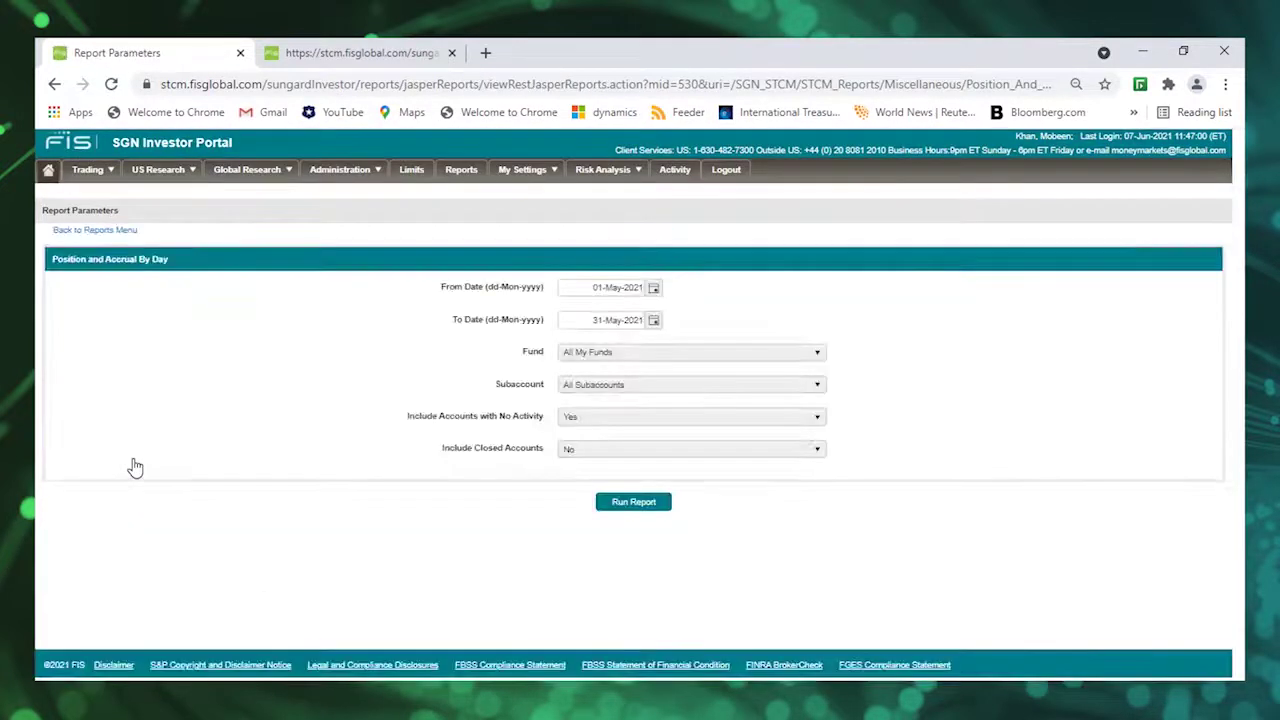
pyautogui.click(657, 505)
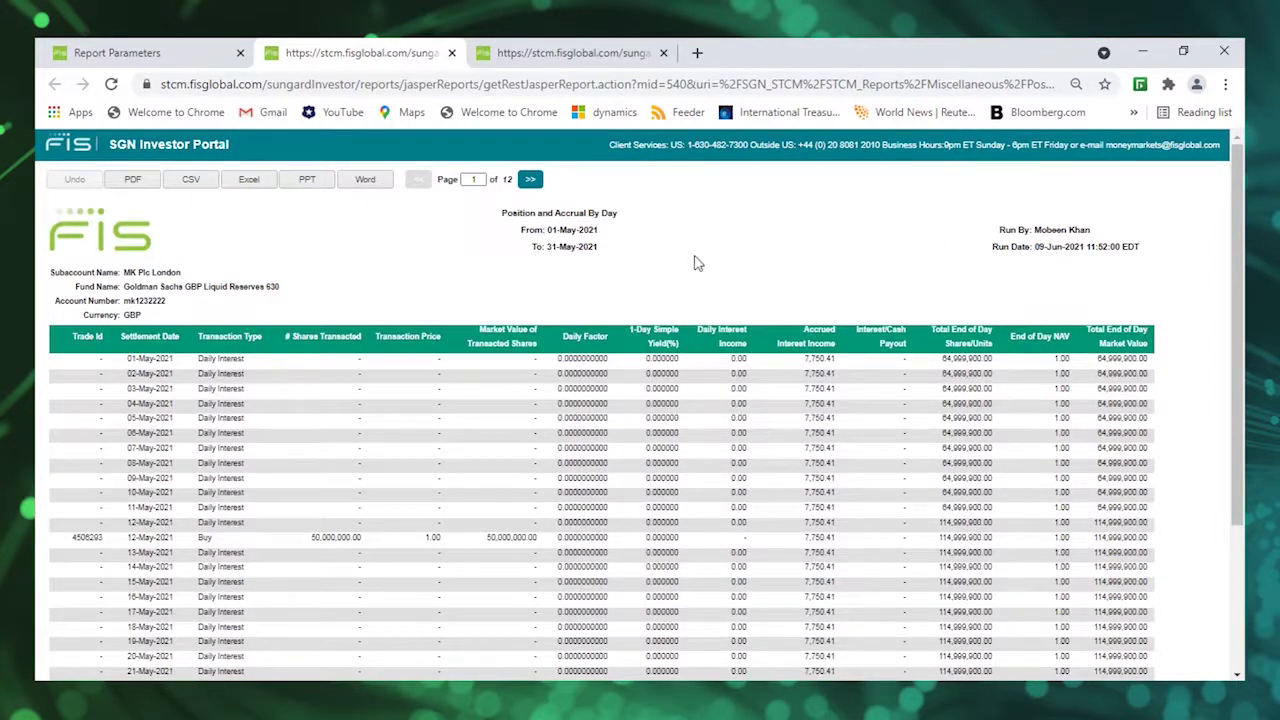
# Step: Examine the daily positions and accrued interest on the report's first three pages, and return to the report parameters
pyautogui.moveTo(1235, 259); pyautogui.dragTo(1231, 374)
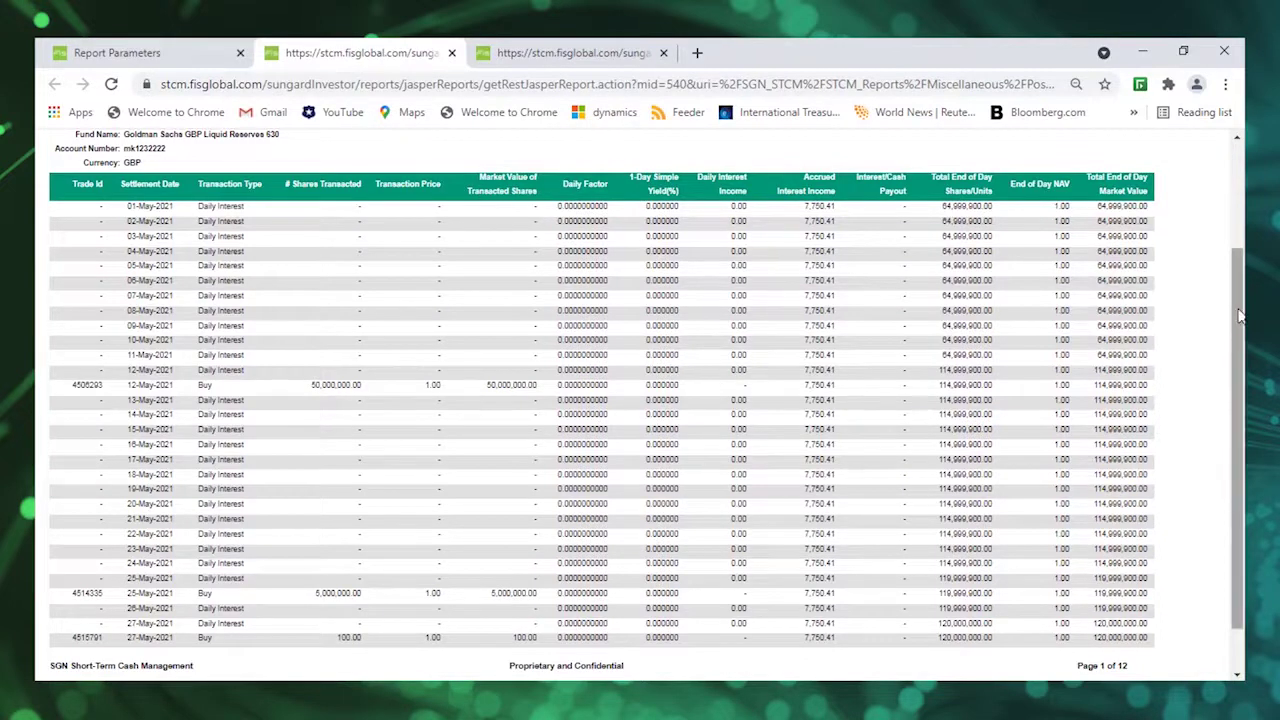
pyautogui.moveTo(1240, 312); pyautogui.dragTo(1240, 228)
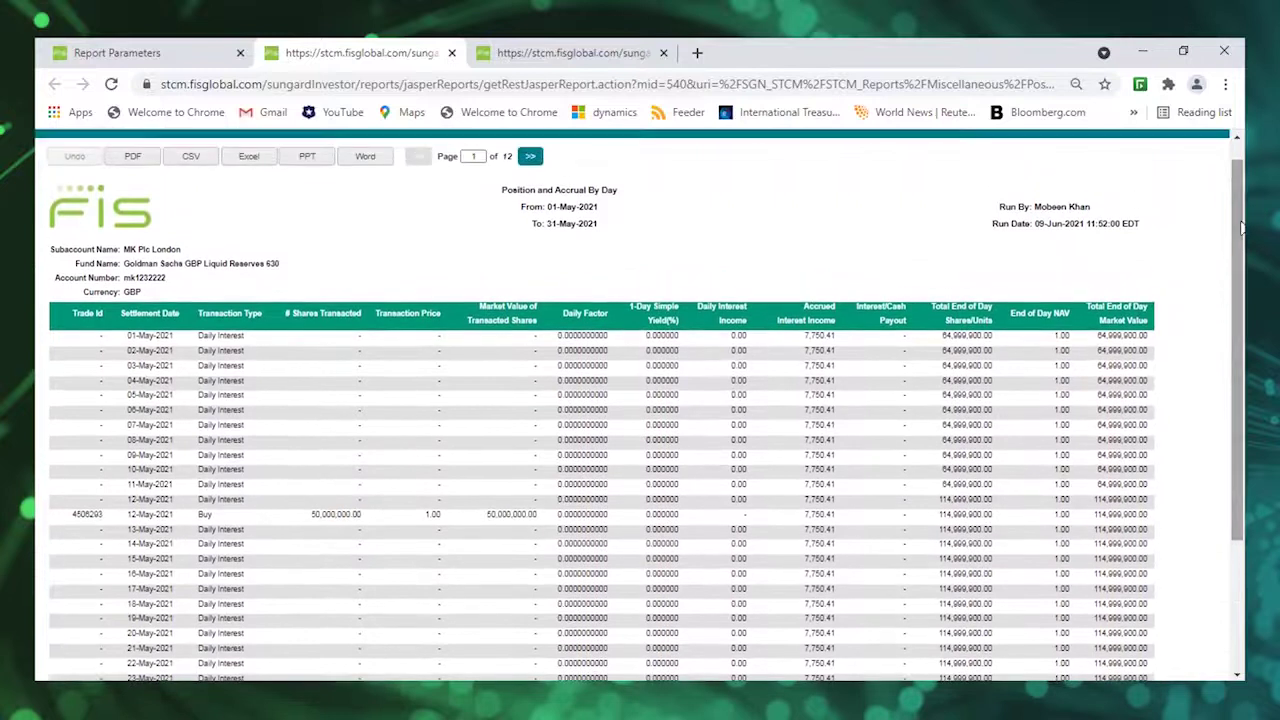
pyautogui.click(530, 157)
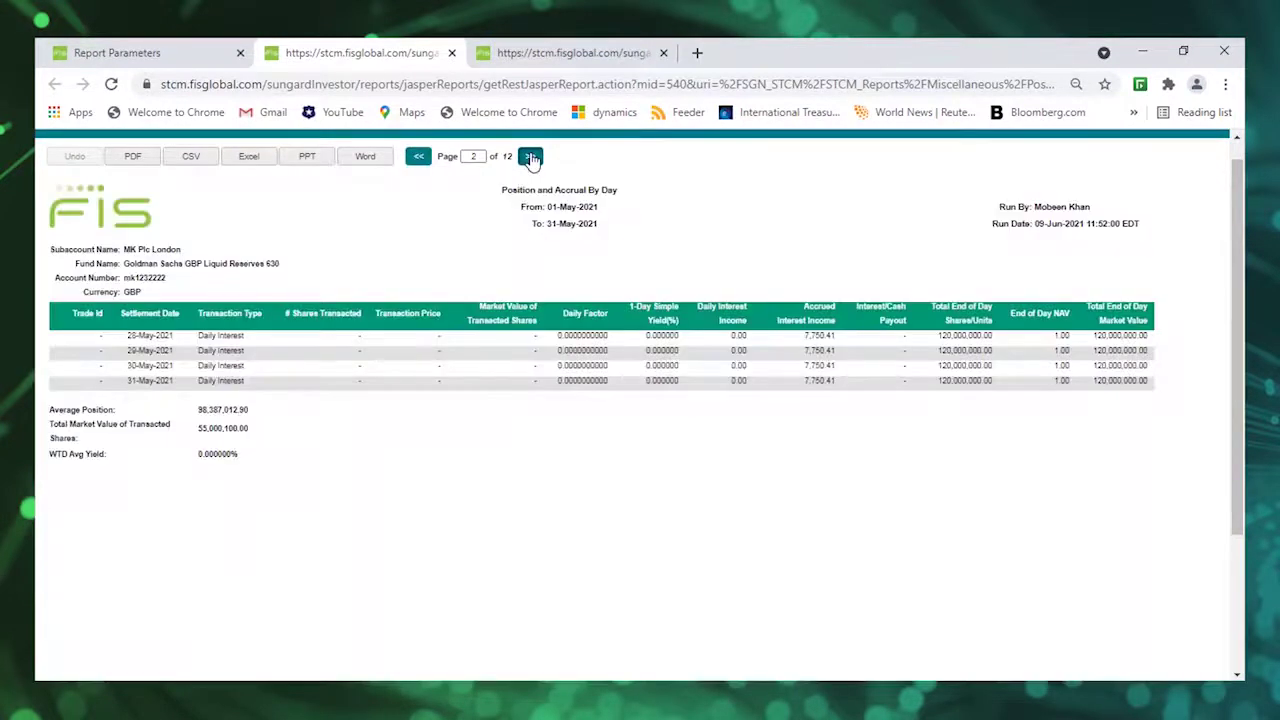
pyautogui.click(530, 158)
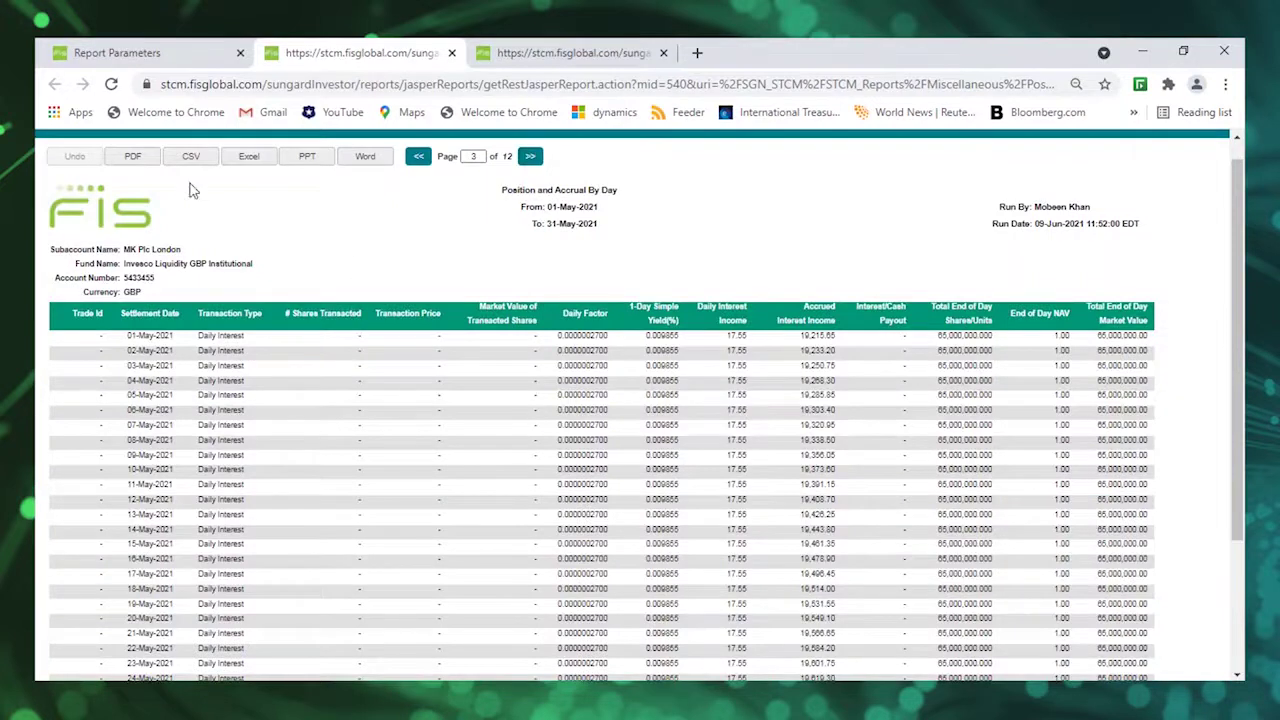
pyautogui.click(215, 55)
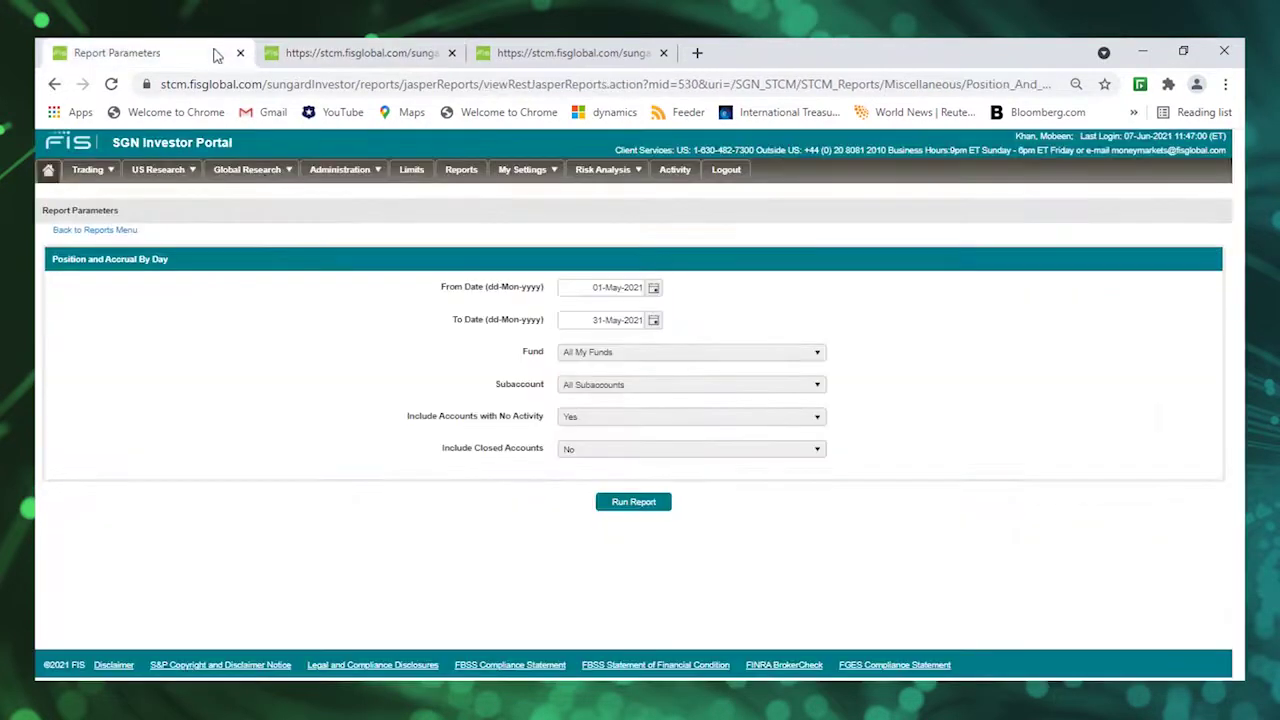
# Step: Return to the reports list and review the scheduling options offered for the holding and miscellaneous reports
pyautogui.click(122, 232)
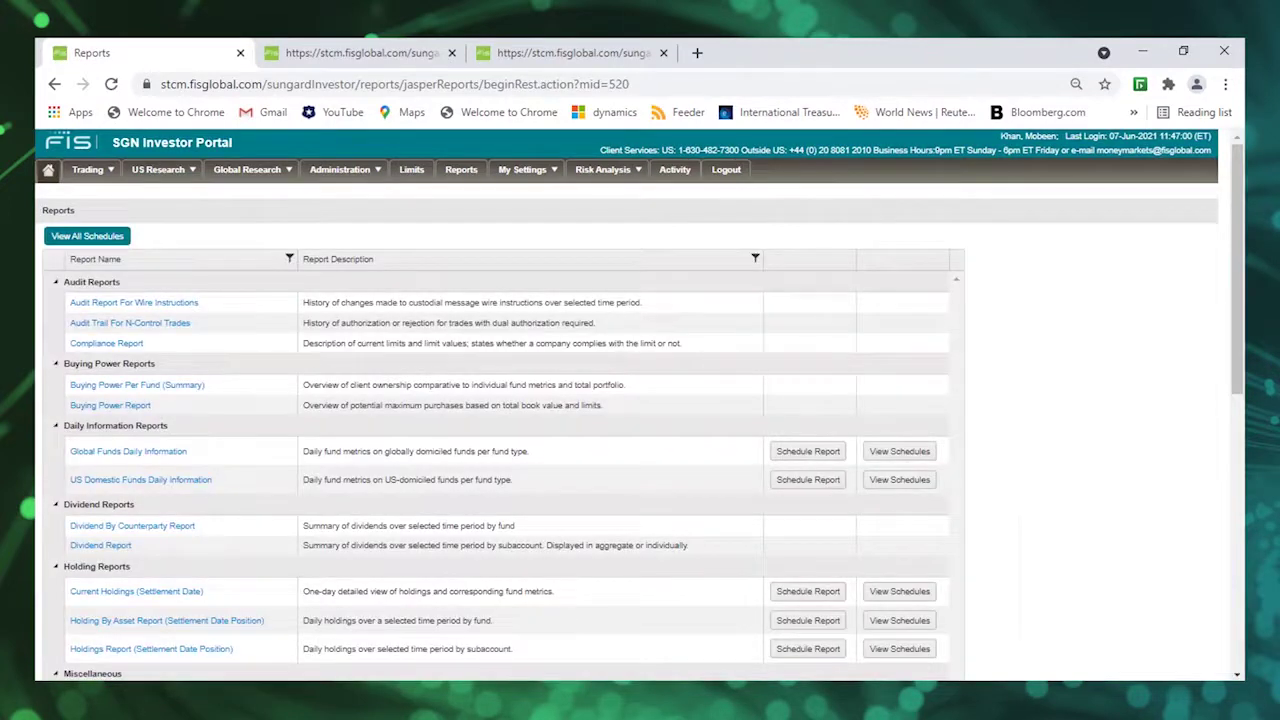
pyautogui.moveTo(1237, 336); pyautogui.dragTo(1233, 449)
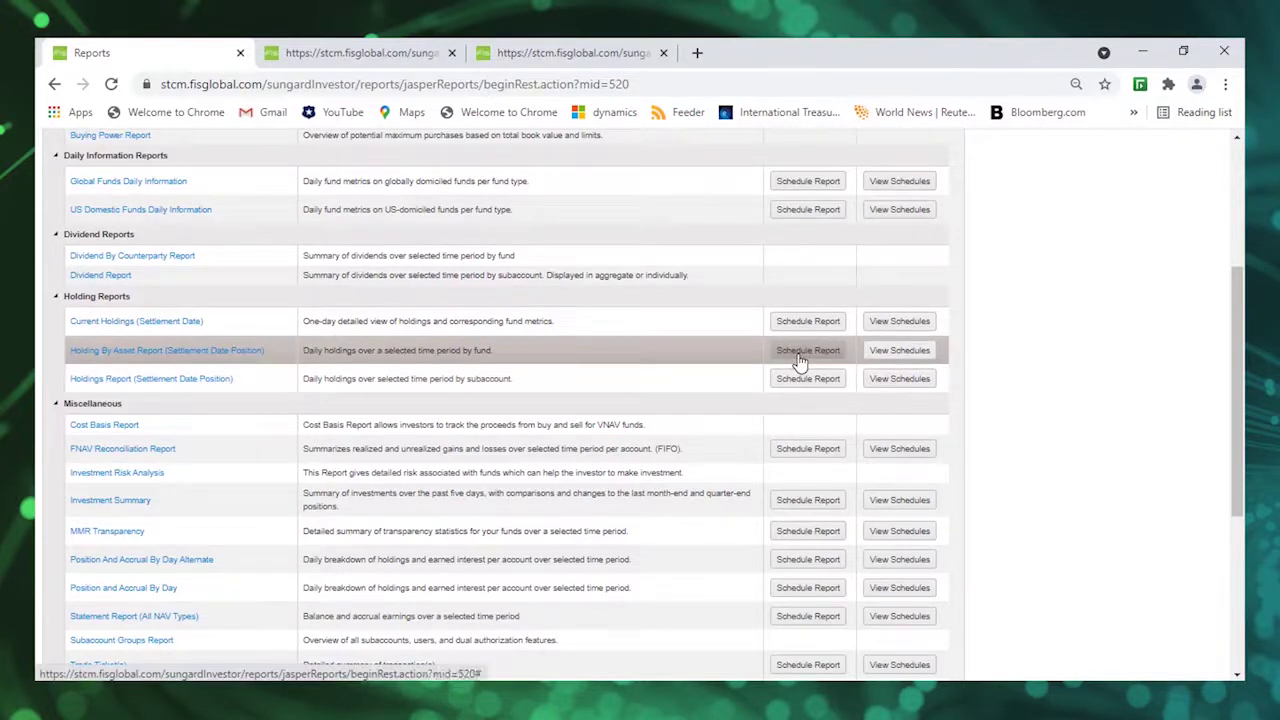
pyautogui.moveTo(1236, 424); pyautogui.dragTo(1166, 277)
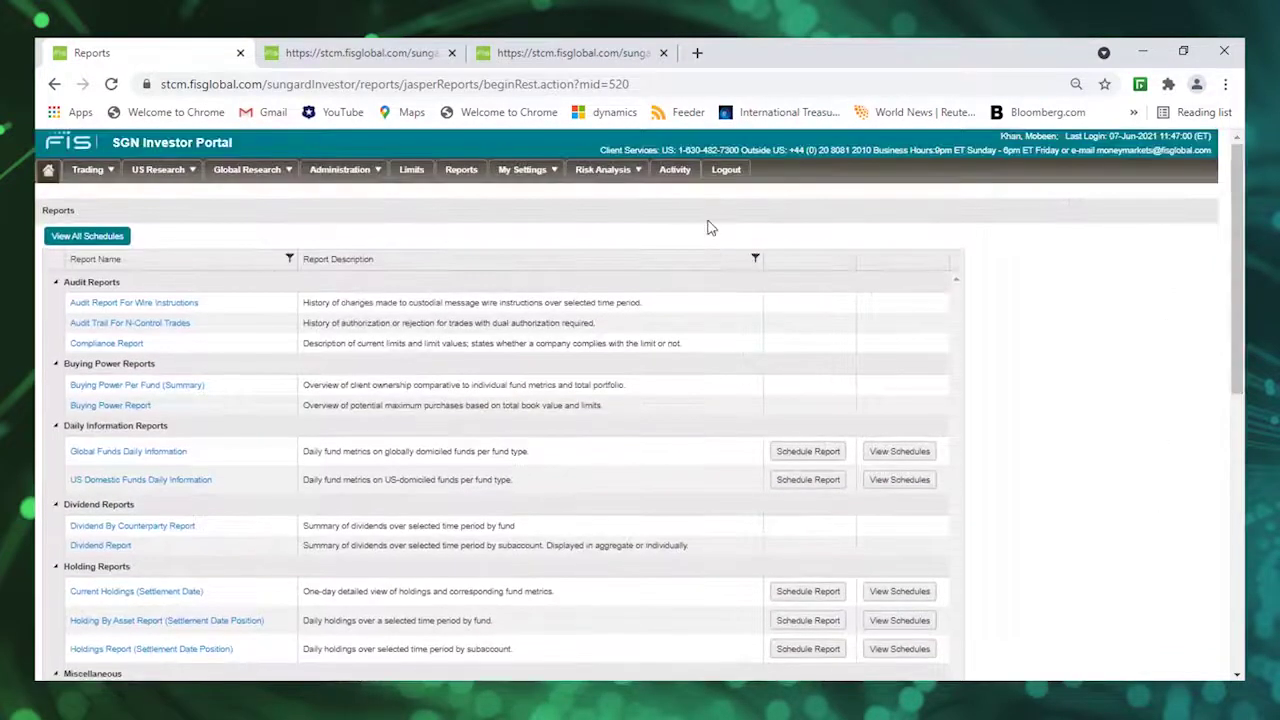
# Step: Select all listed accounts in the Risk Analysis account selection and generate analytics from their positions
pyautogui.click(612, 171)
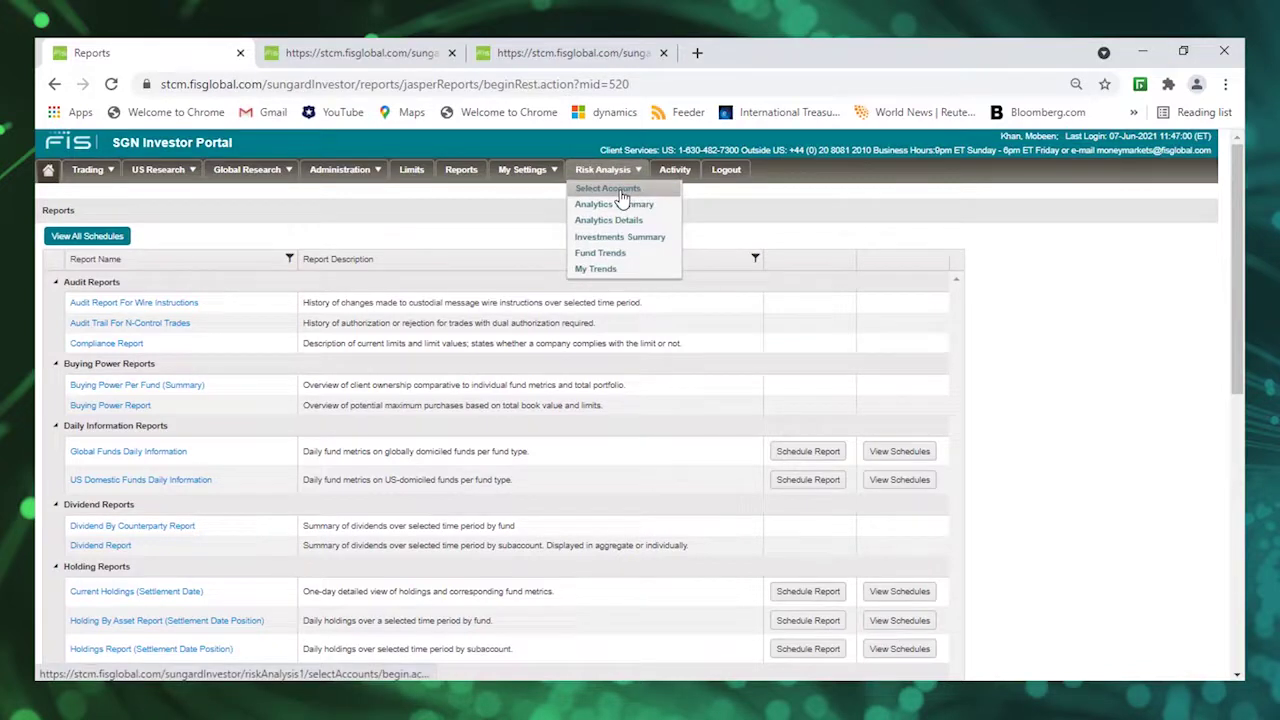
pyautogui.click(621, 191)
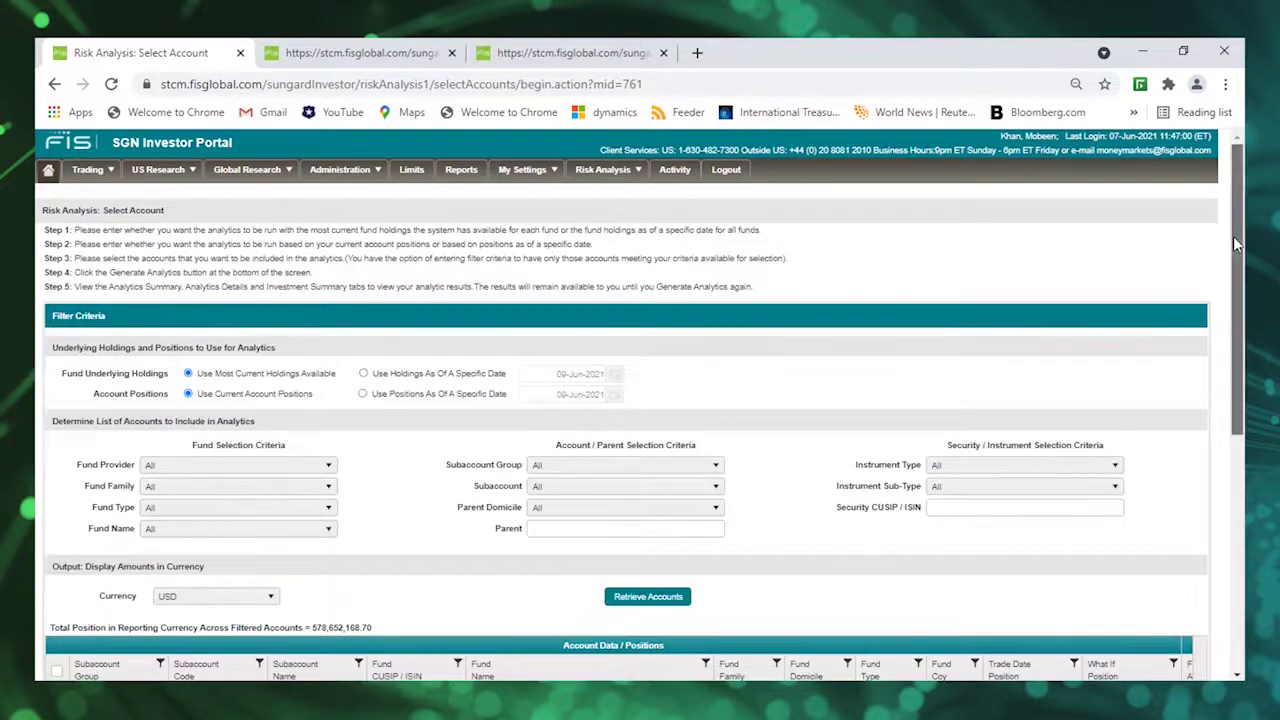
pyautogui.moveTo(1233, 236); pyautogui.dragTo(1188, 432)
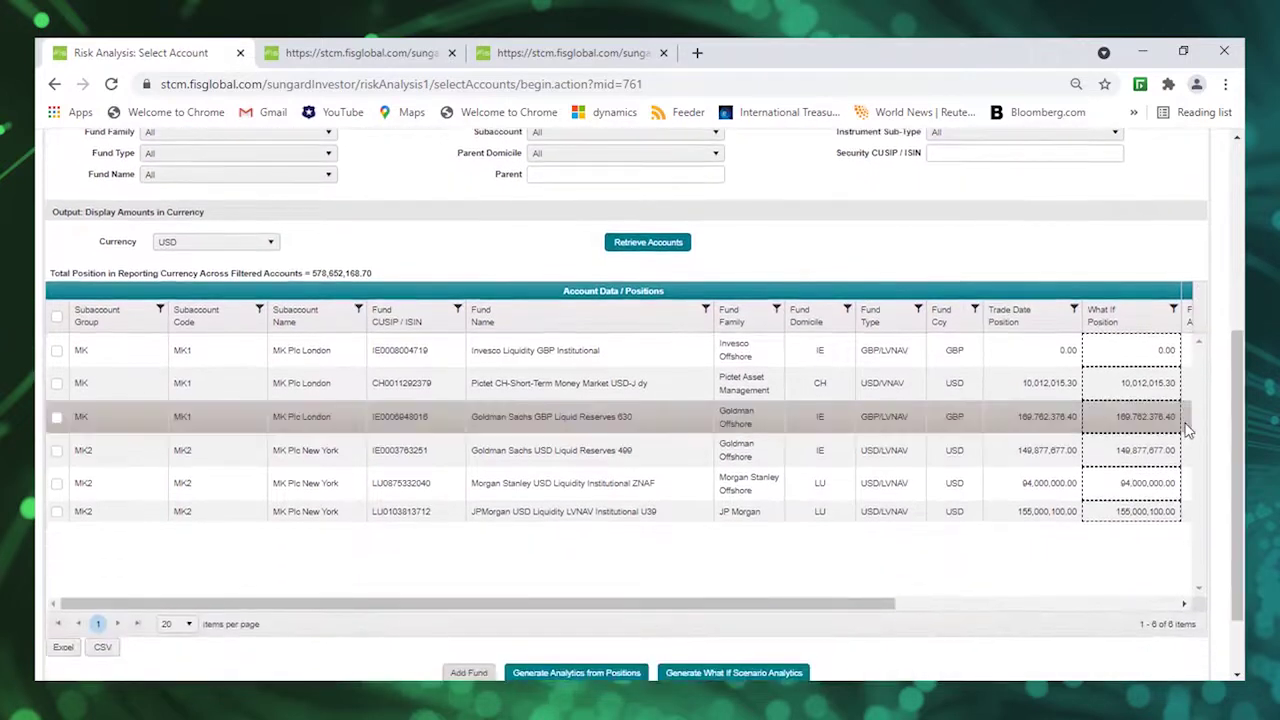
pyautogui.click(56, 319)
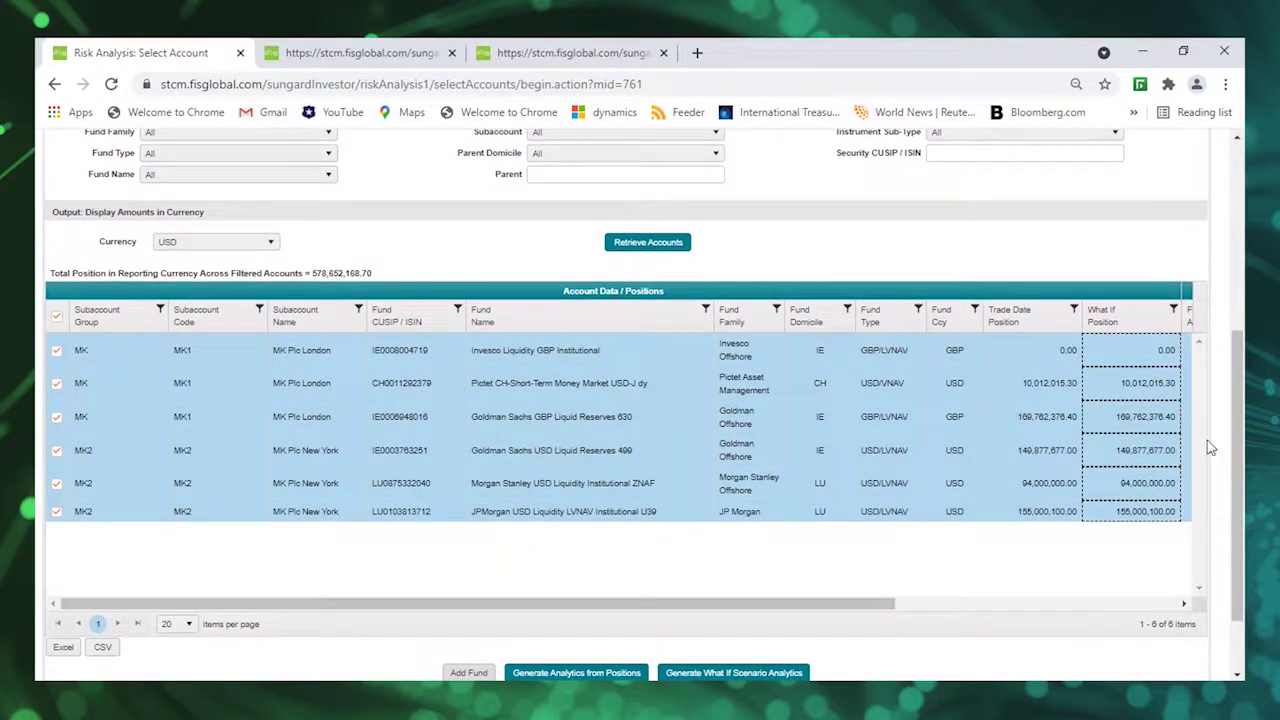
pyautogui.moveTo(1233, 442); pyautogui.dragTo(1231, 473)
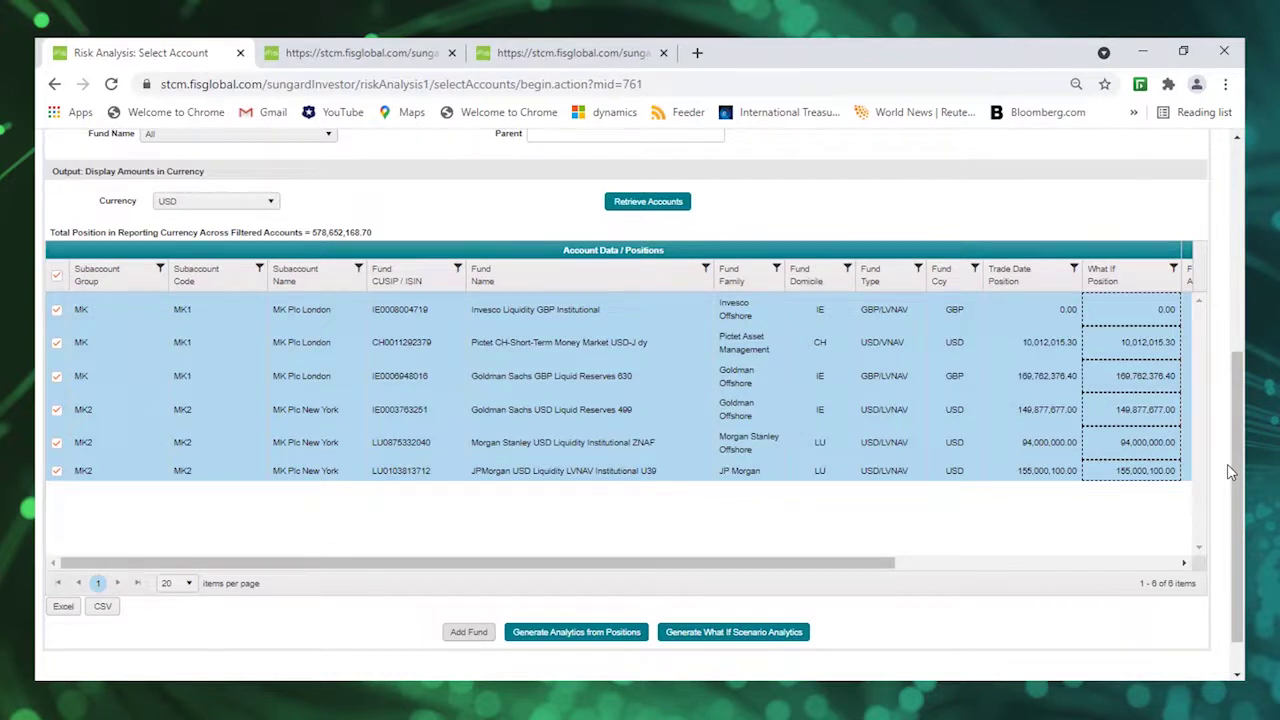
pyautogui.click(586, 640)
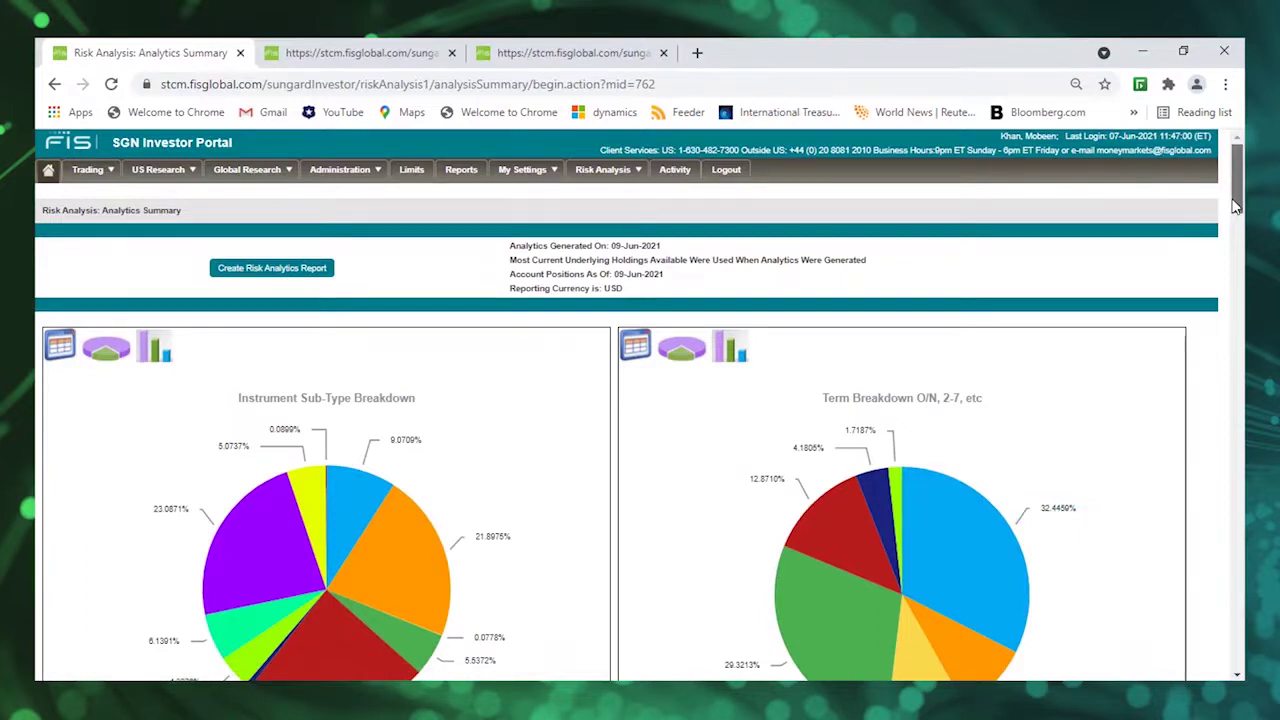
# Step: Examine the segment amounts in the Instrument Sub-Type Breakdown and Term Breakdown charts of the analytics summary
pyautogui.scroll(-1, 1237, 220)
pyautogui.scroll(-1, 1237, 220)
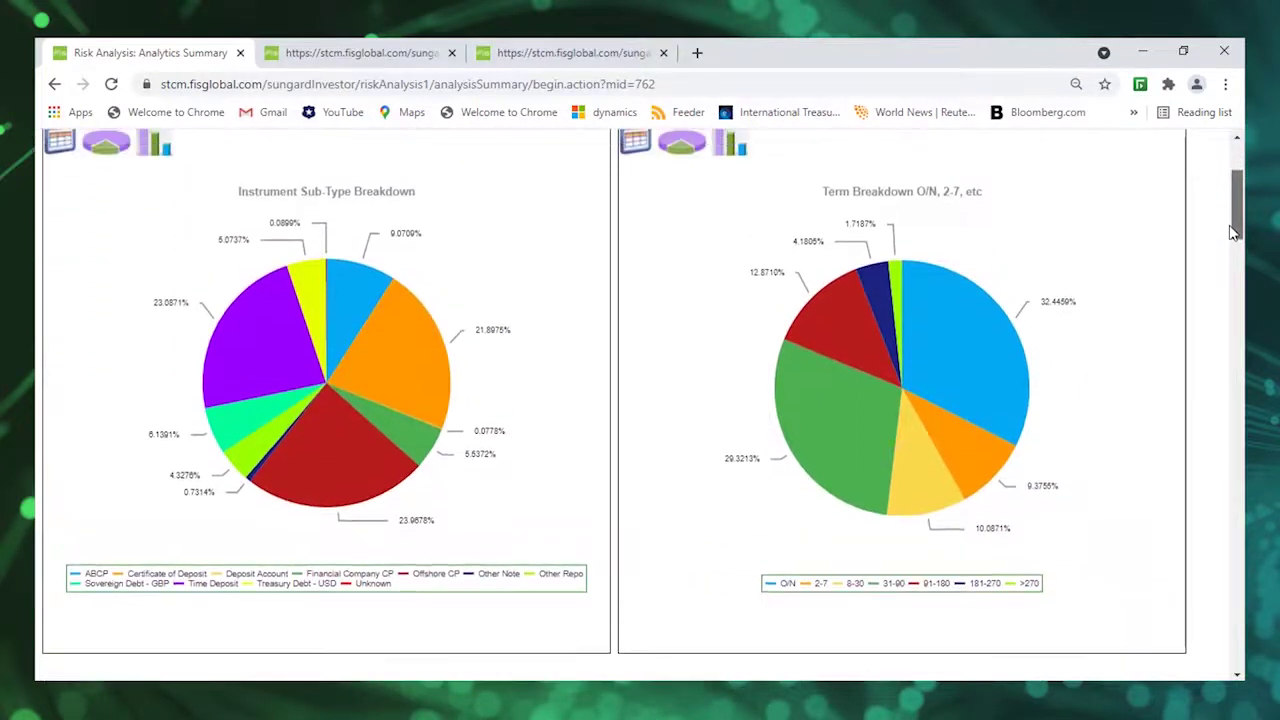
pyautogui.moveTo(430, 392)
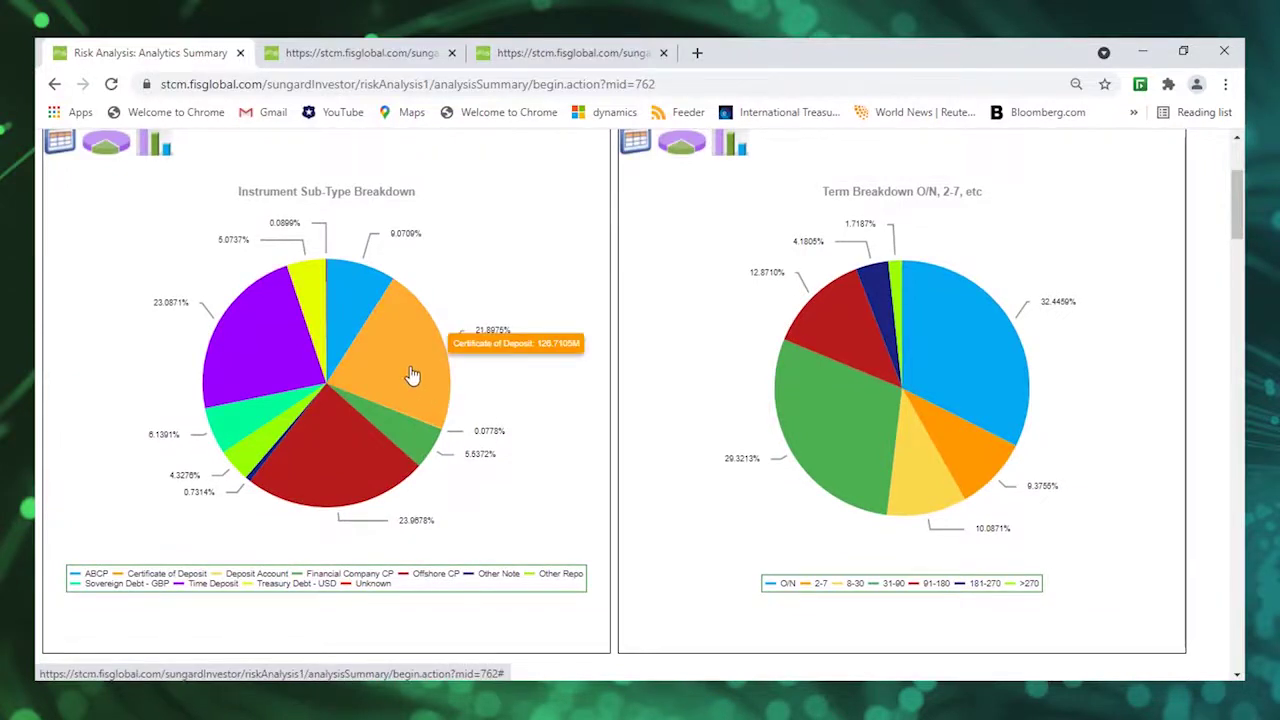
pyautogui.moveTo(336, 476)
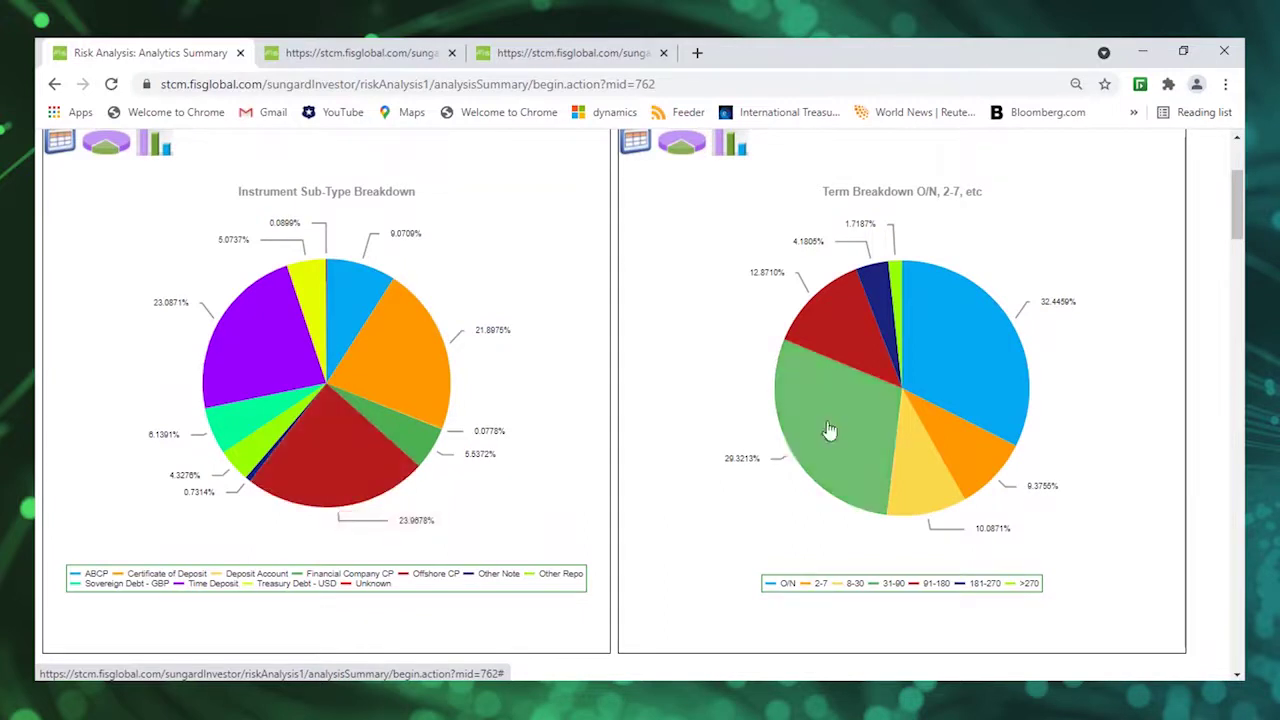
pyautogui.moveTo(877, 416)
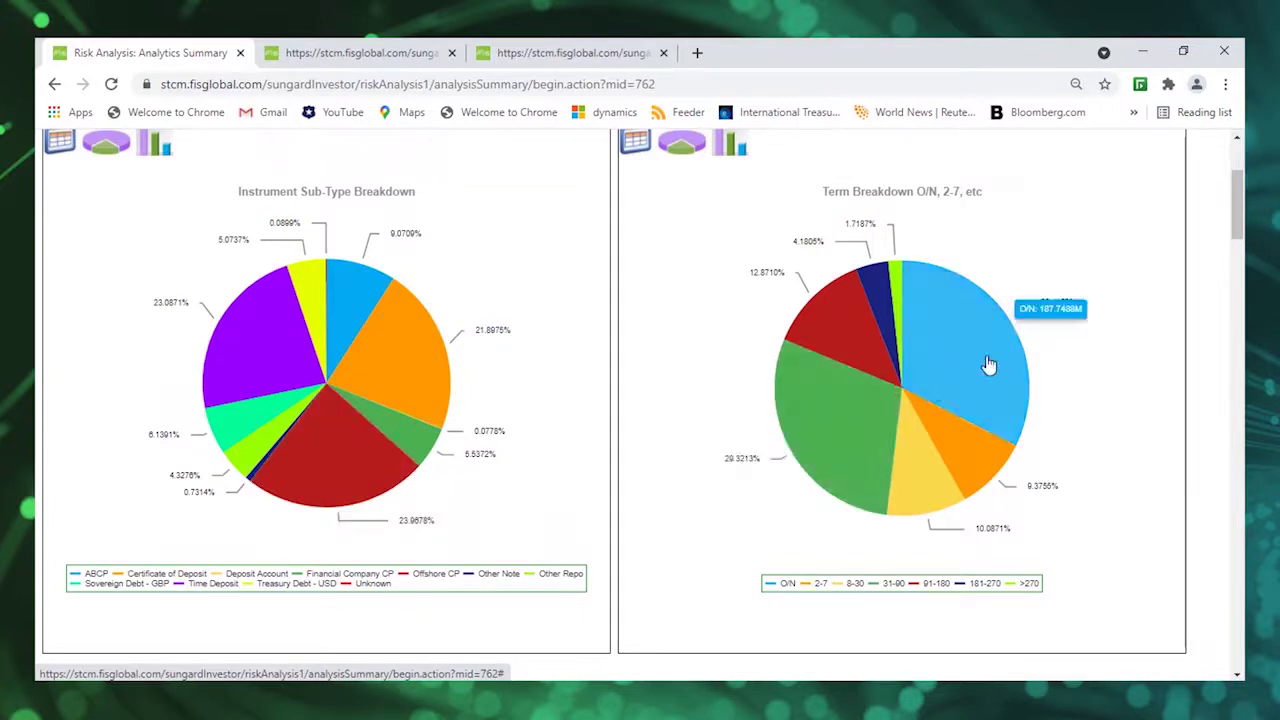
# Step: Open the underlying holdings of the FRA segment in the Ultimate Parent Country Breakdown chart
pyautogui.moveTo(1237, 236); pyautogui.dragTo(1240, 283)
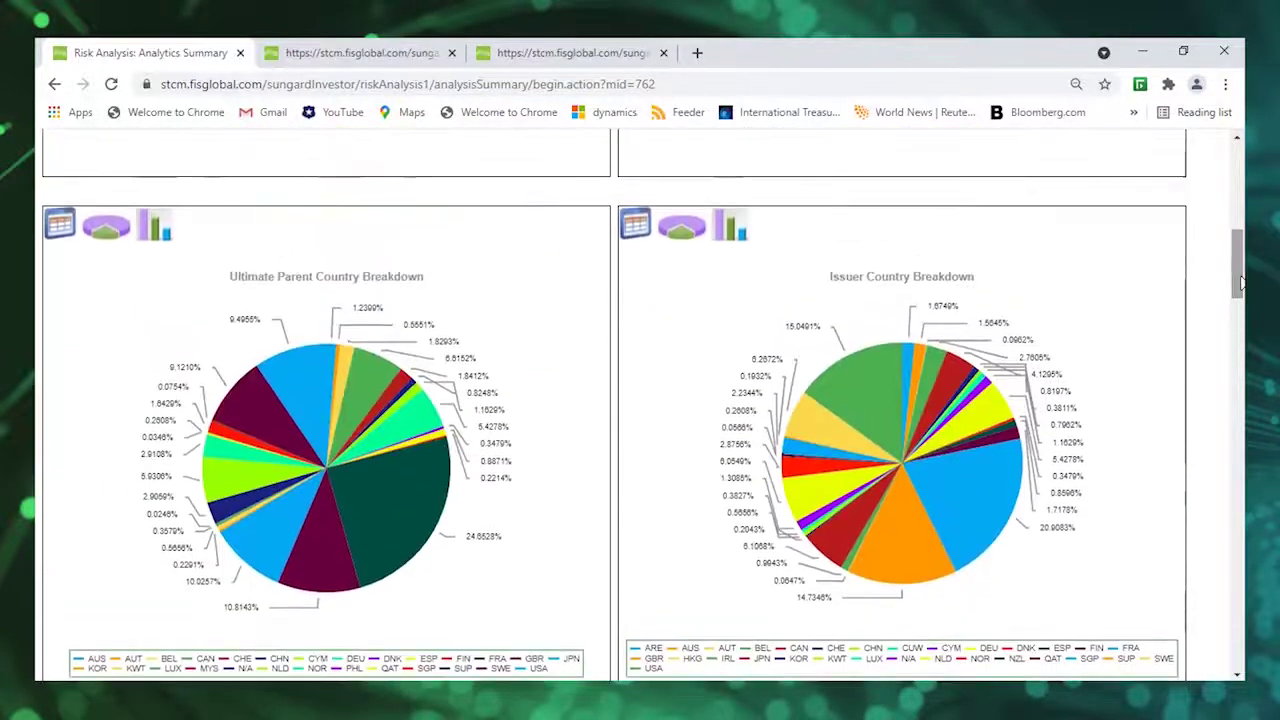
pyautogui.moveTo(386, 503)
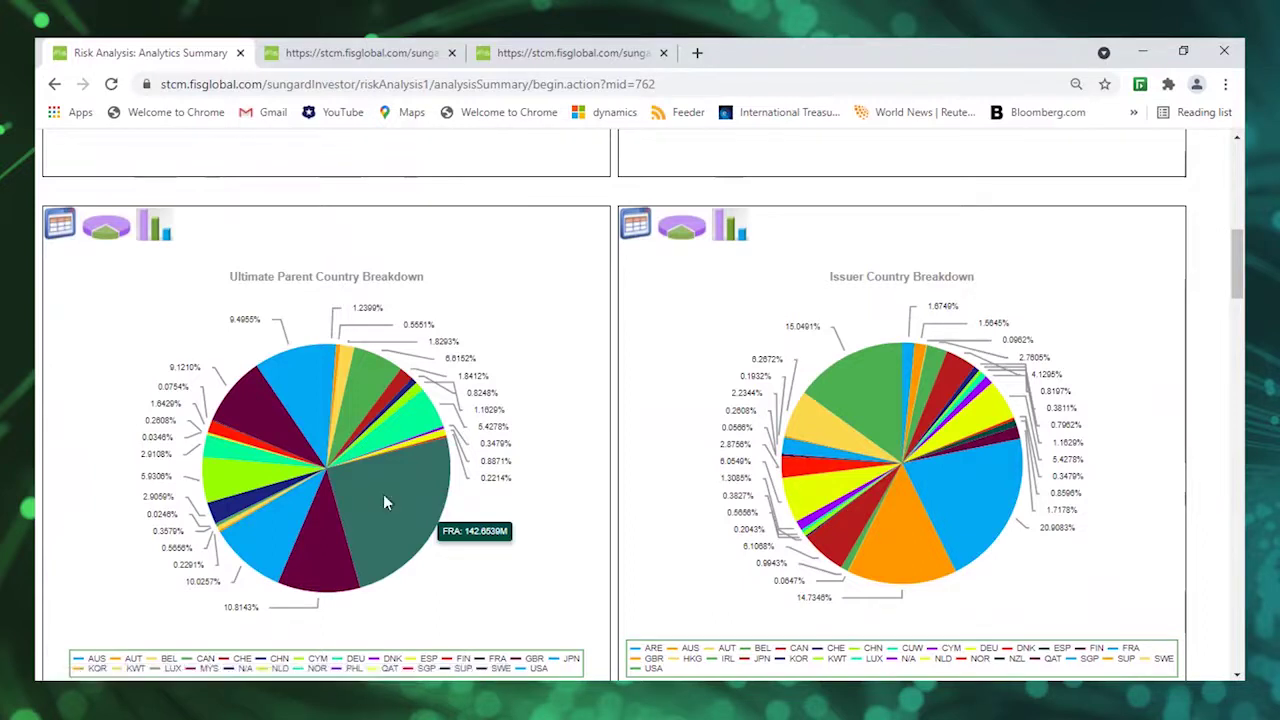
pyautogui.click(385, 502)
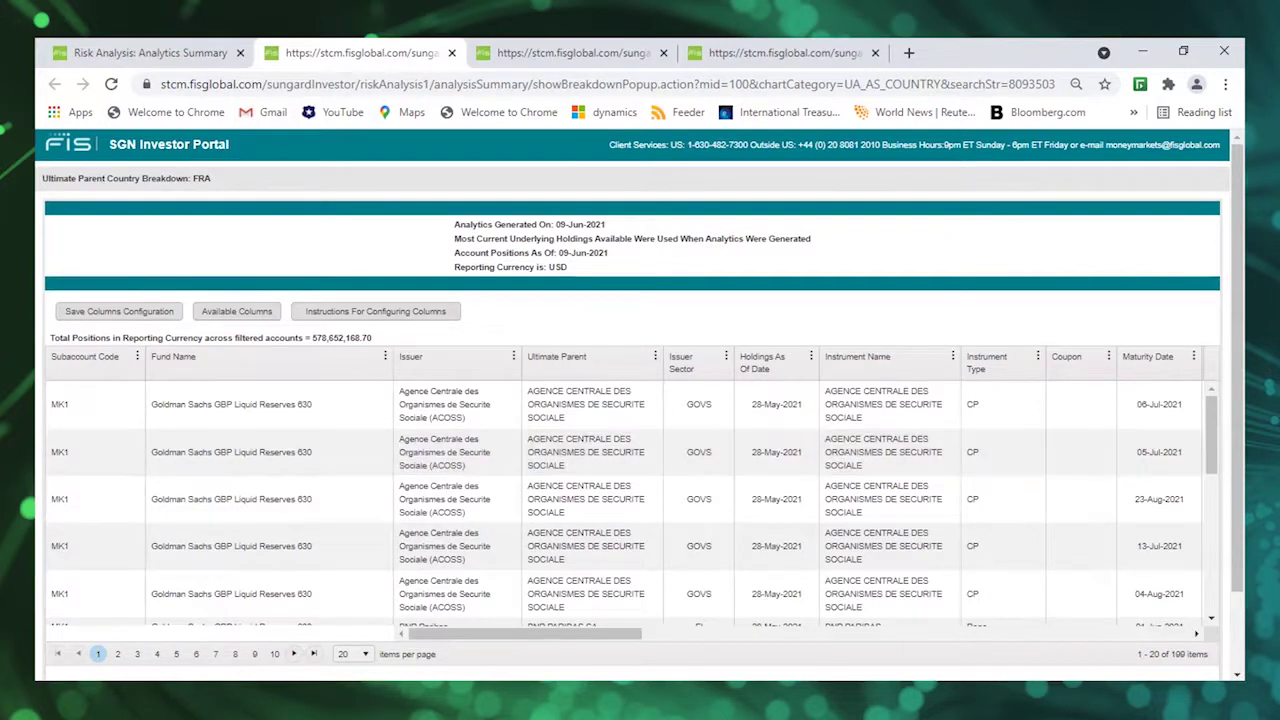
# Step: Examine the issuers, instruments, maturities and S&P ratings of the FRA holdings, and return to the analytics summary
pyautogui.scroll(-1, 1238, 335)
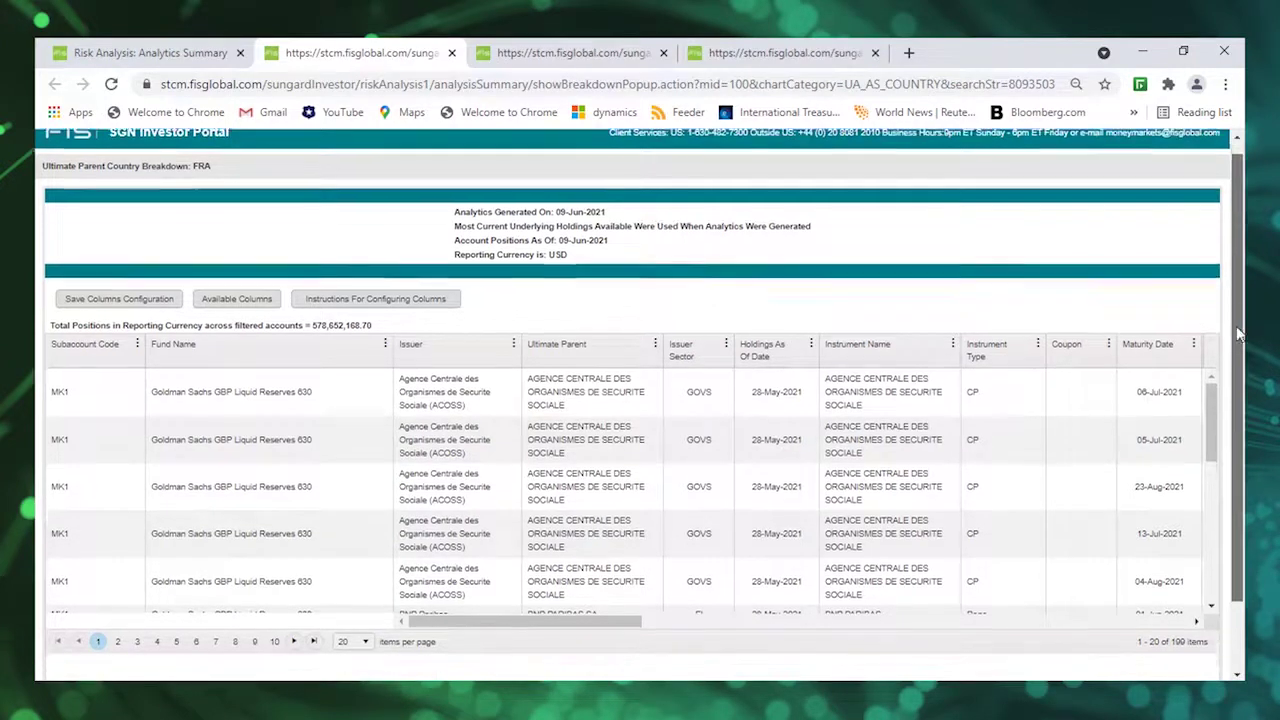
pyautogui.scroll(-1, 1215, 395)
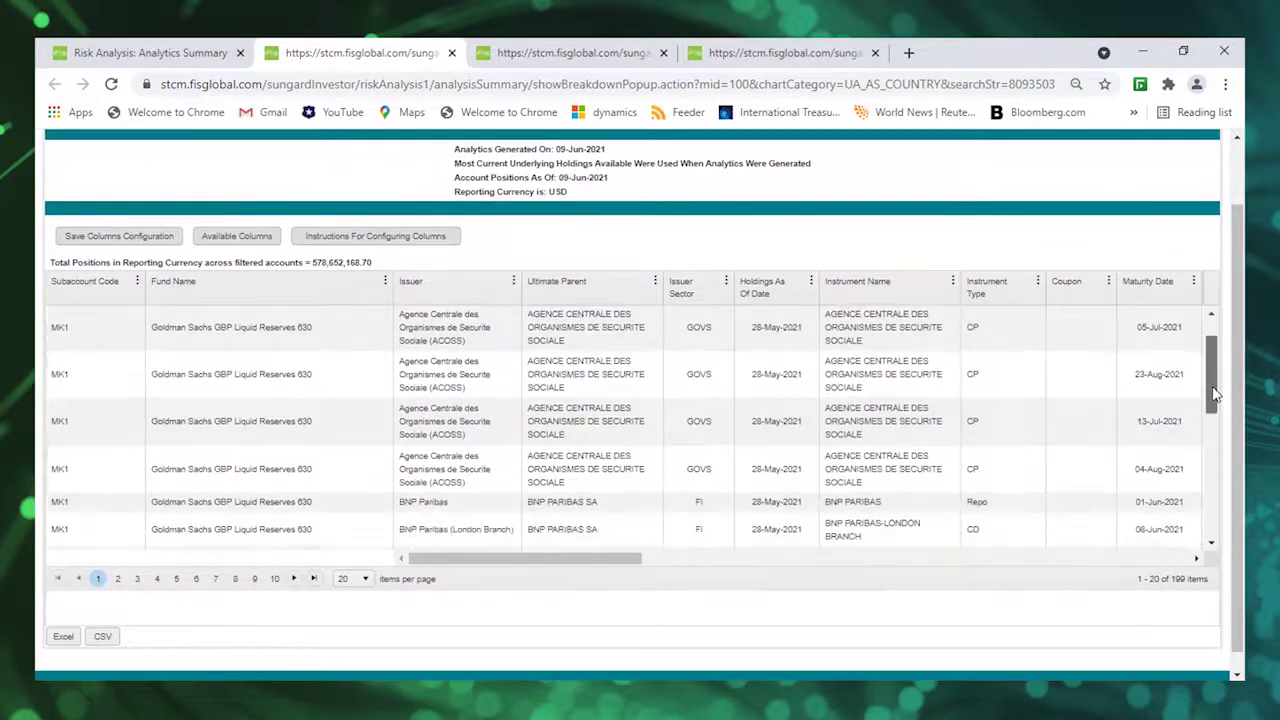
pyautogui.moveTo(1215, 395); pyautogui.dragTo(1203, 337)
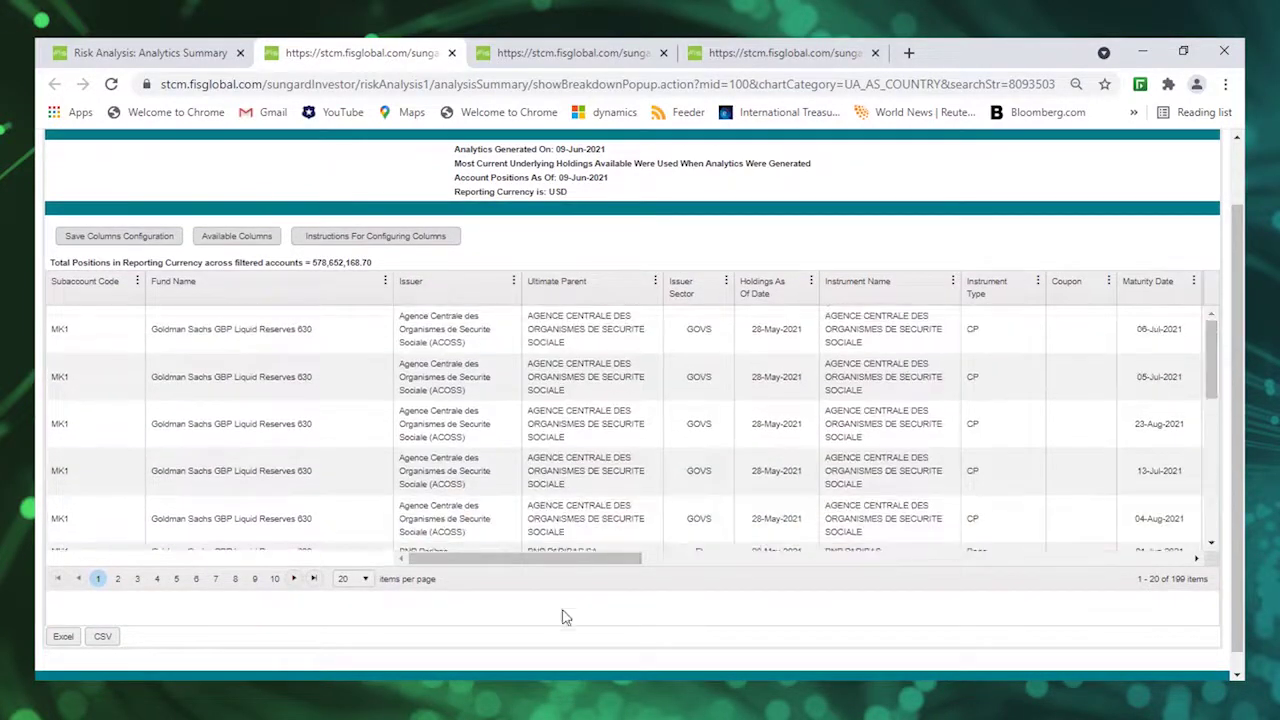
pyautogui.moveTo(594, 566); pyautogui.dragTo(1158, 587)
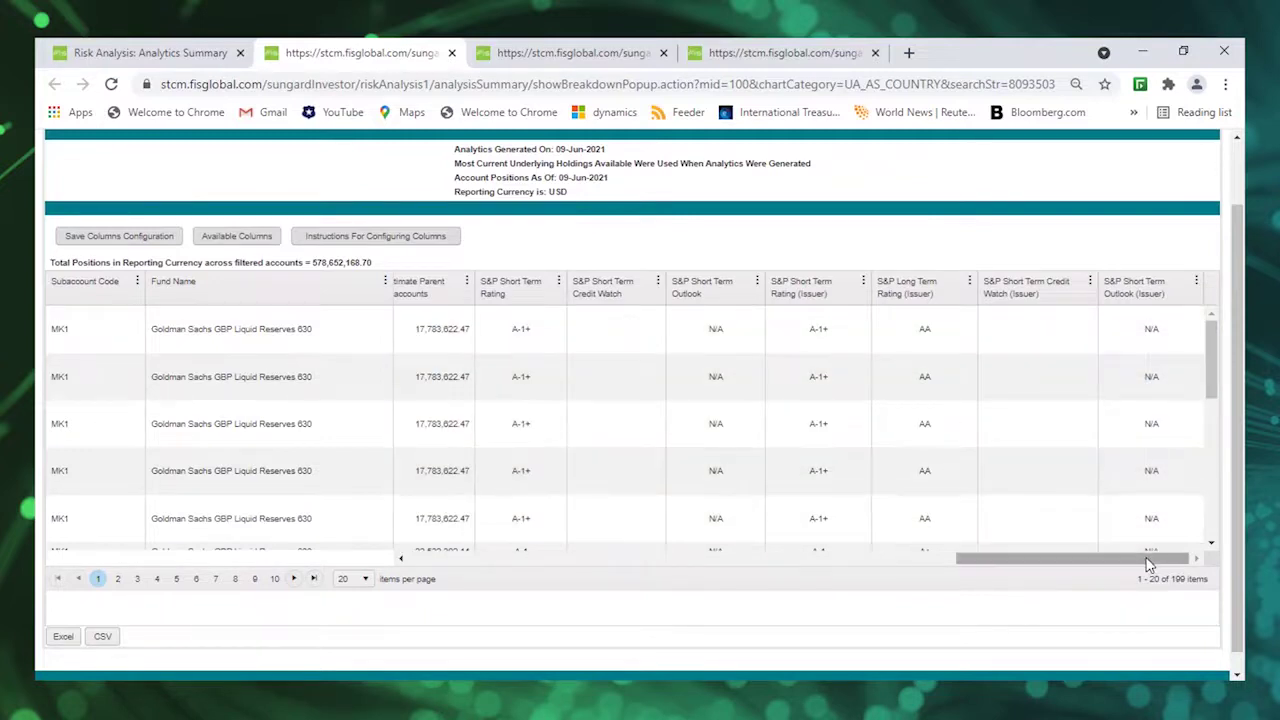
pyautogui.moveTo(1211, 394); pyautogui.dragTo(1208, 558)
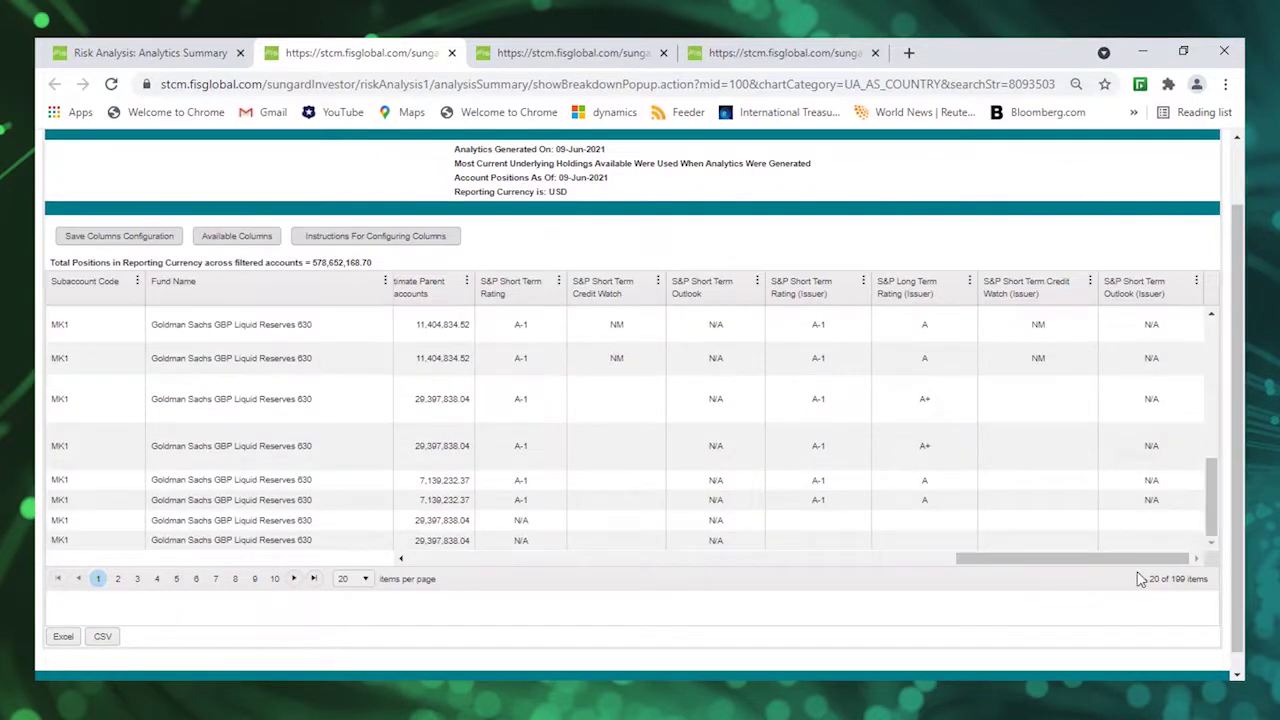
pyautogui.moveTo(1125, 560); pyautogui.dragTo(718, 596)
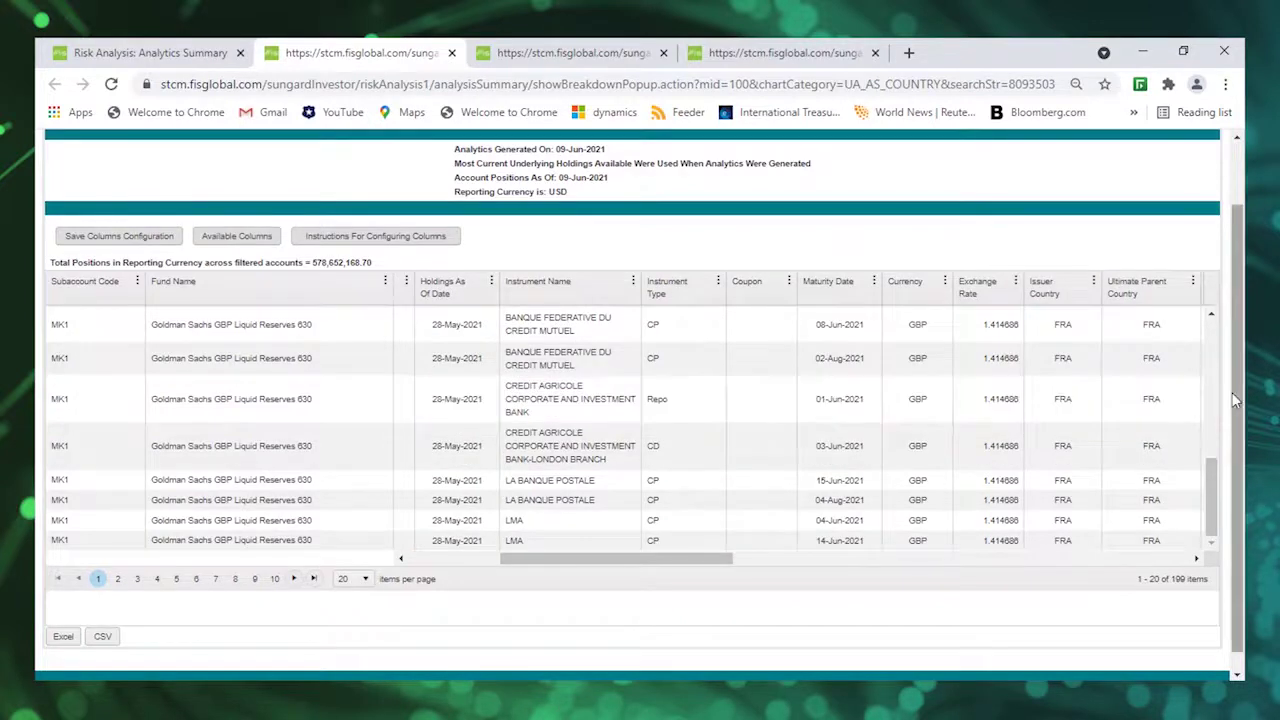
pyautogui.scroll(2, 1225, 400)
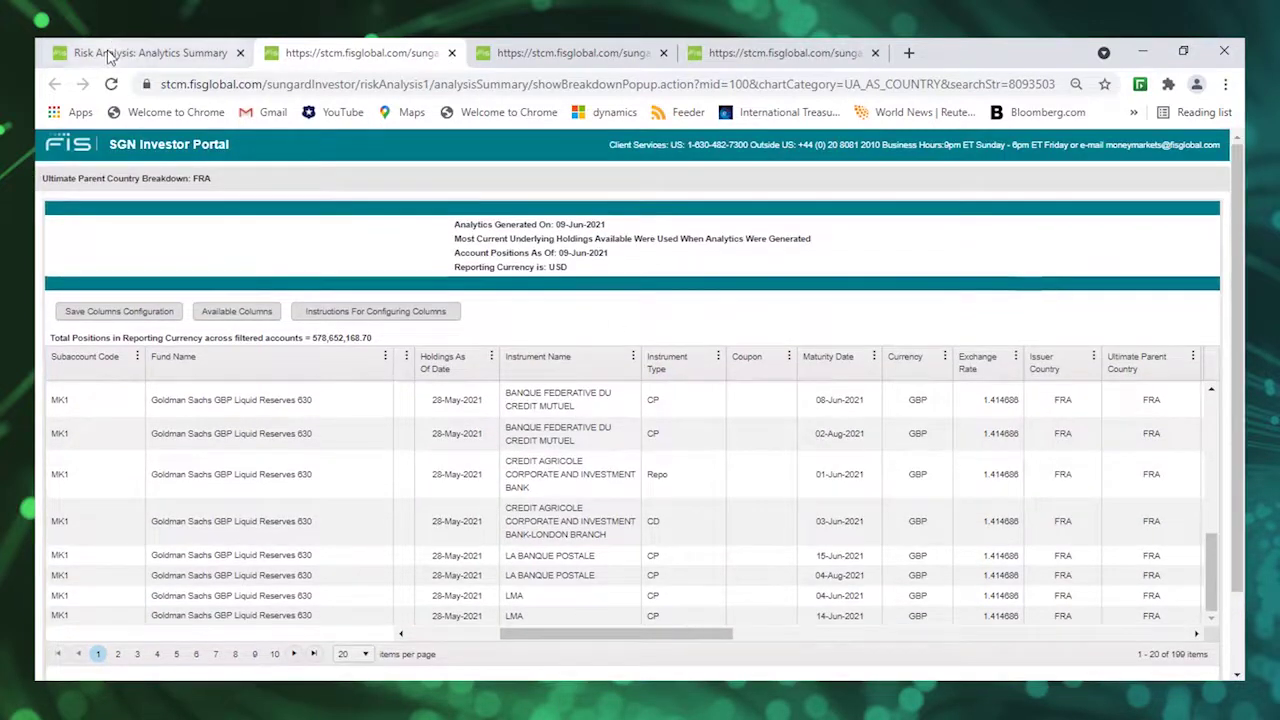
pyautogui.click(114, 52)
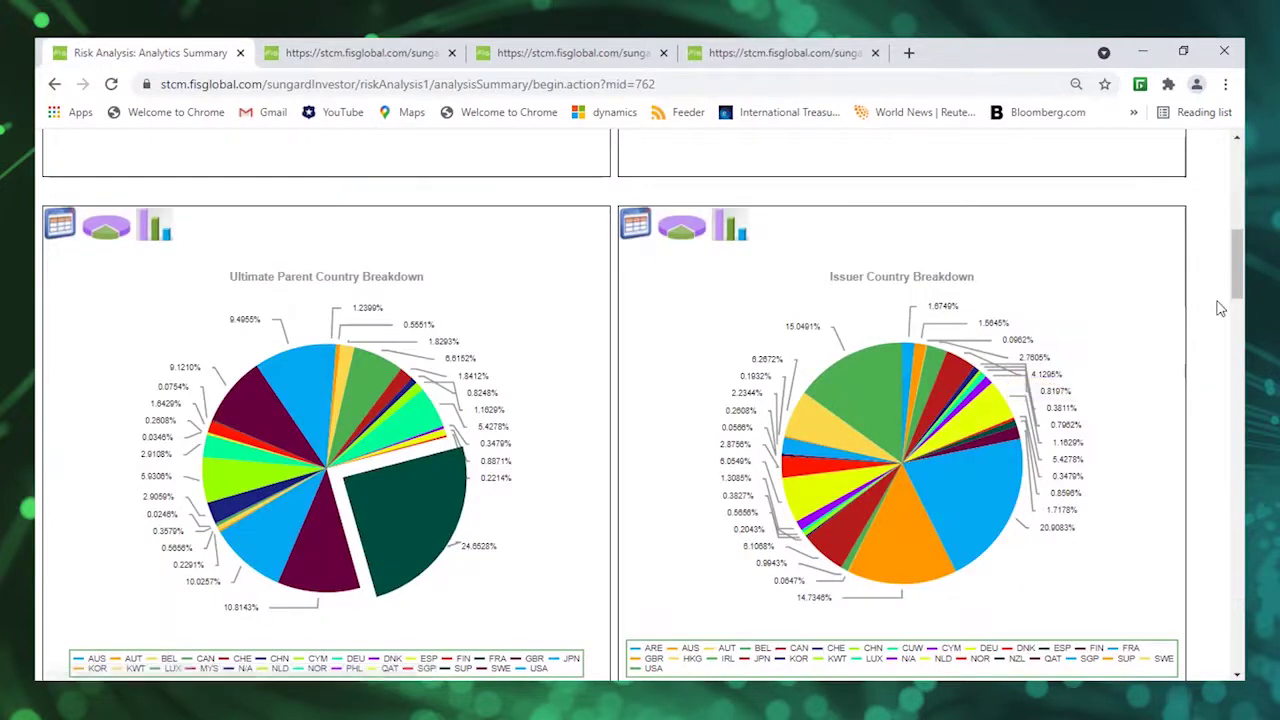